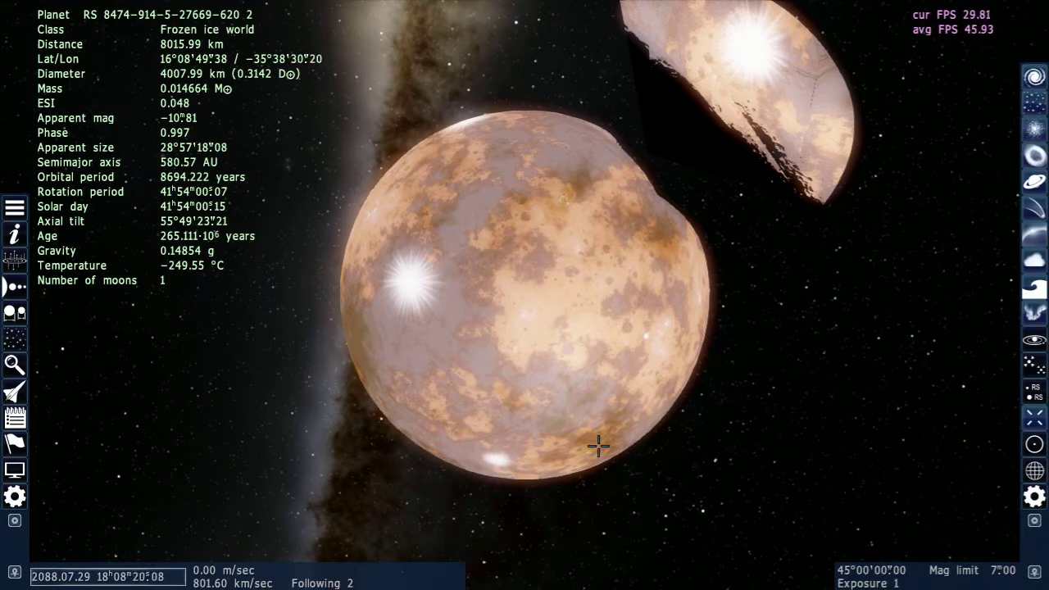
Orbit the frozen ice world to view its night side, its moon and its lit face.
mouse_move(598, 446)
right_mouse_down()
mouse_move(525, 393)
mouse_move(360, 229)
right_mouse_up()
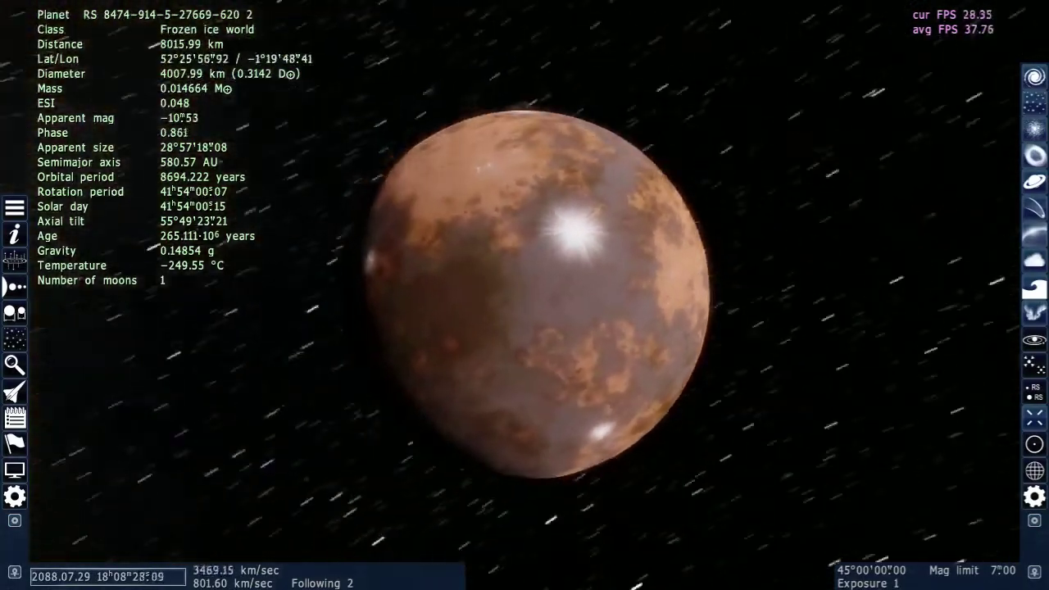
mouse_move(360, 230)
right_mouse_down()
mouse_move(327, 246)
mouse_move(311, 328)
right_mouse_up()
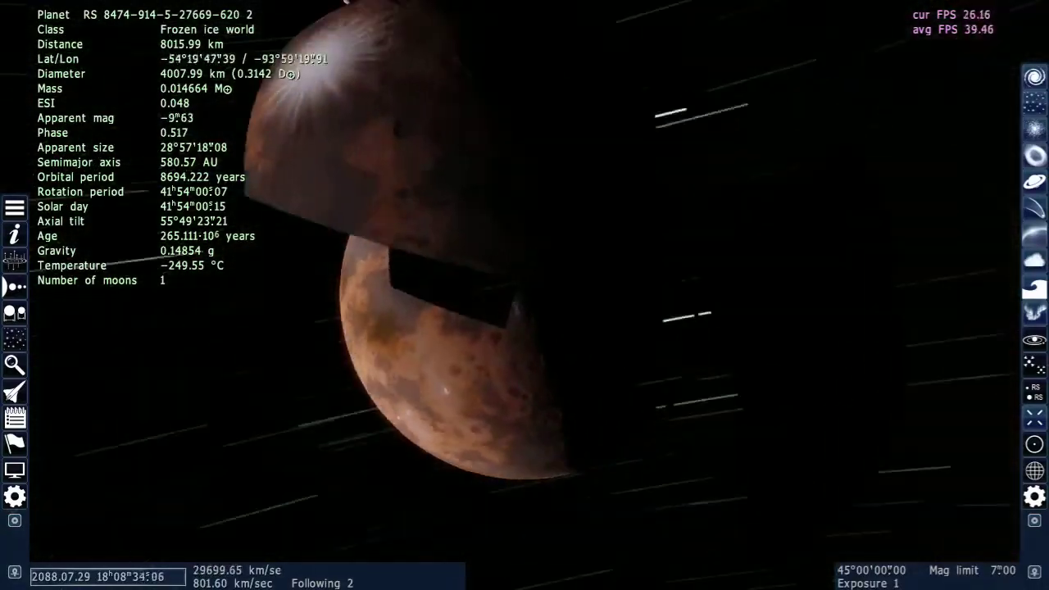
right_click_drag(213, 188, 151, 199)
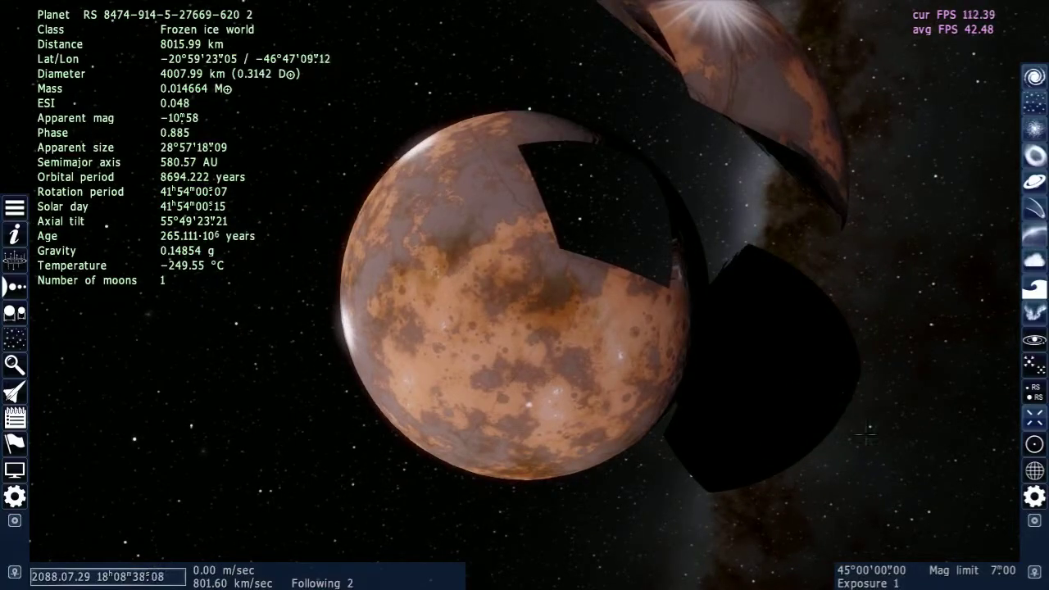
right_click_drag(867, 436, 867, 492)
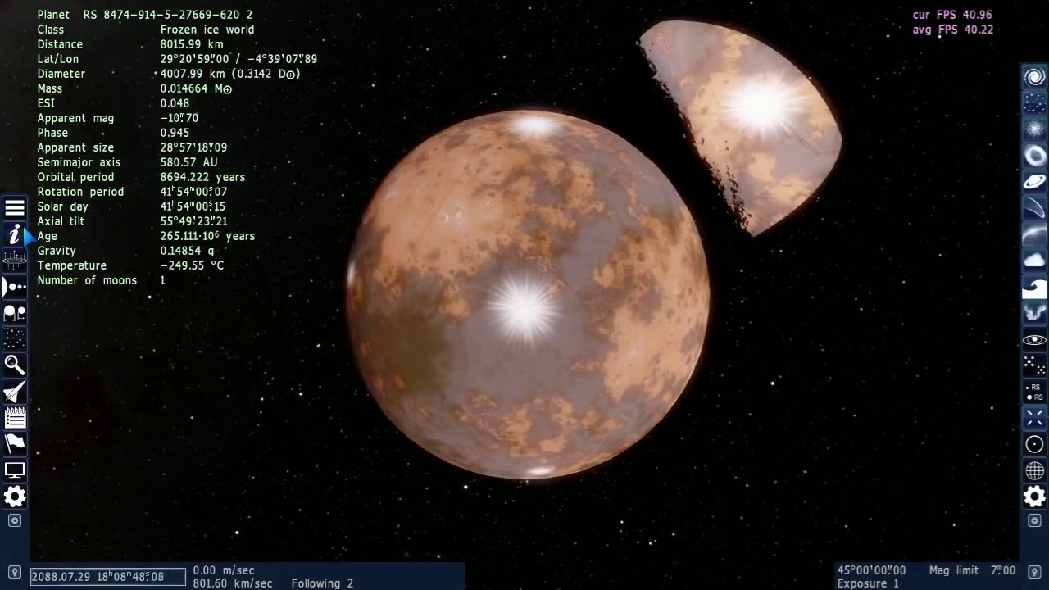
Open the planet editor for the ice world through the main menu's Editor options.
left_click(19, 211)
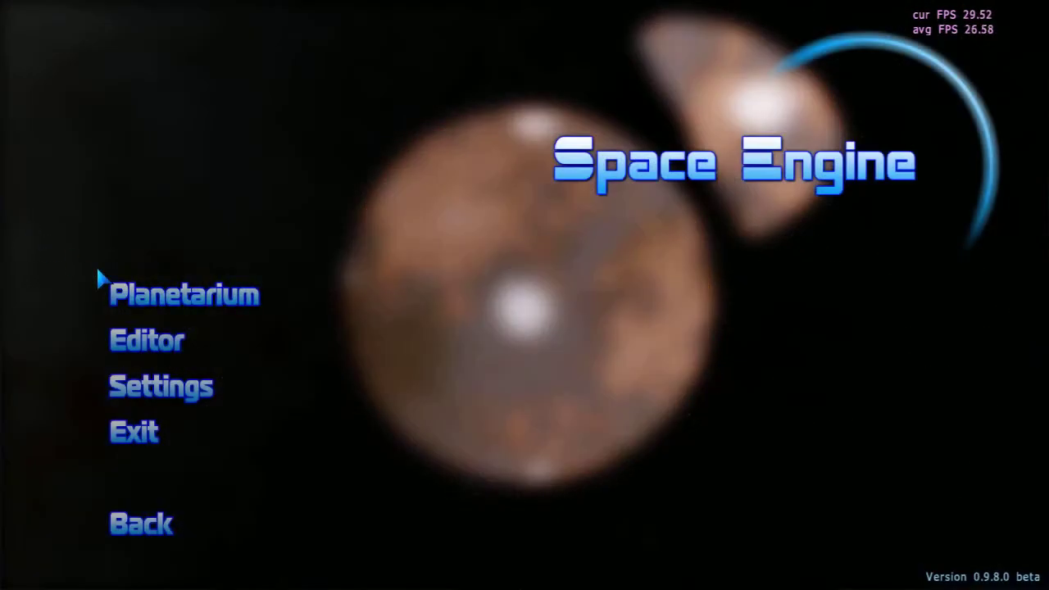
left_click(185, 385)
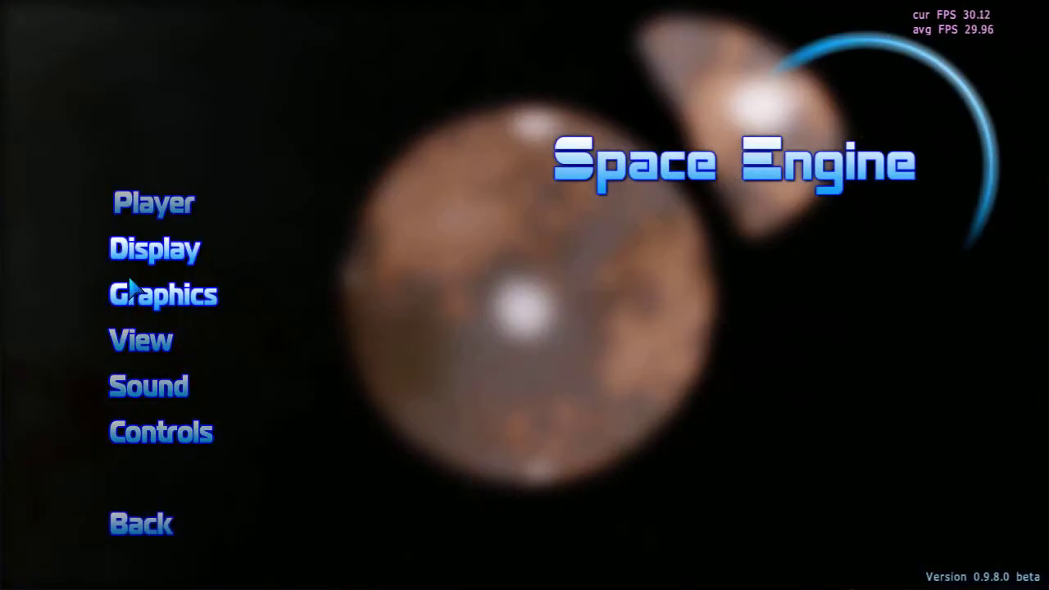
left_click(163, 494)
left_click(163, 343)
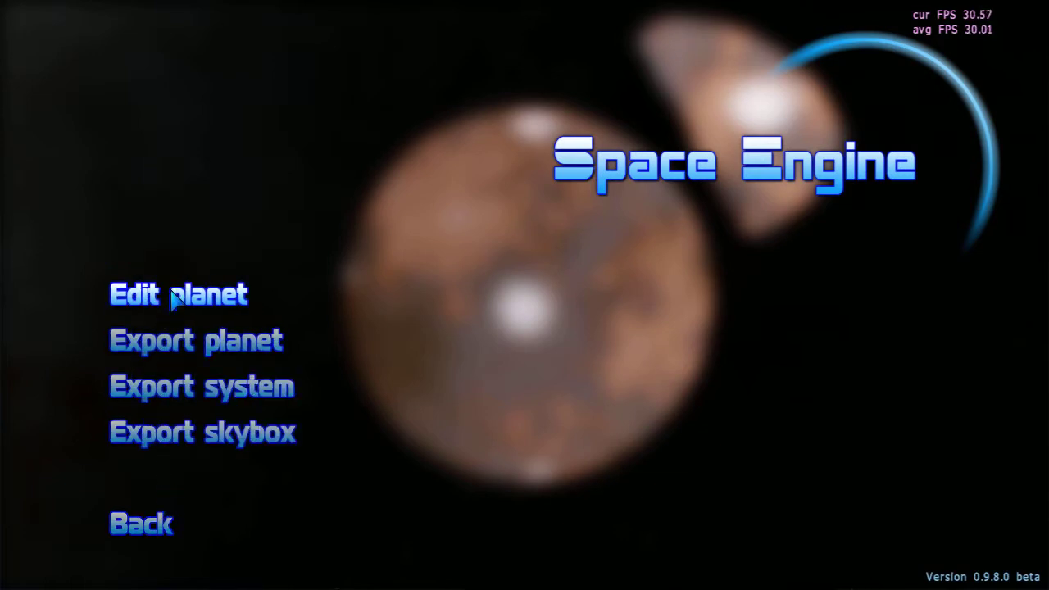
left_click(175, 295)
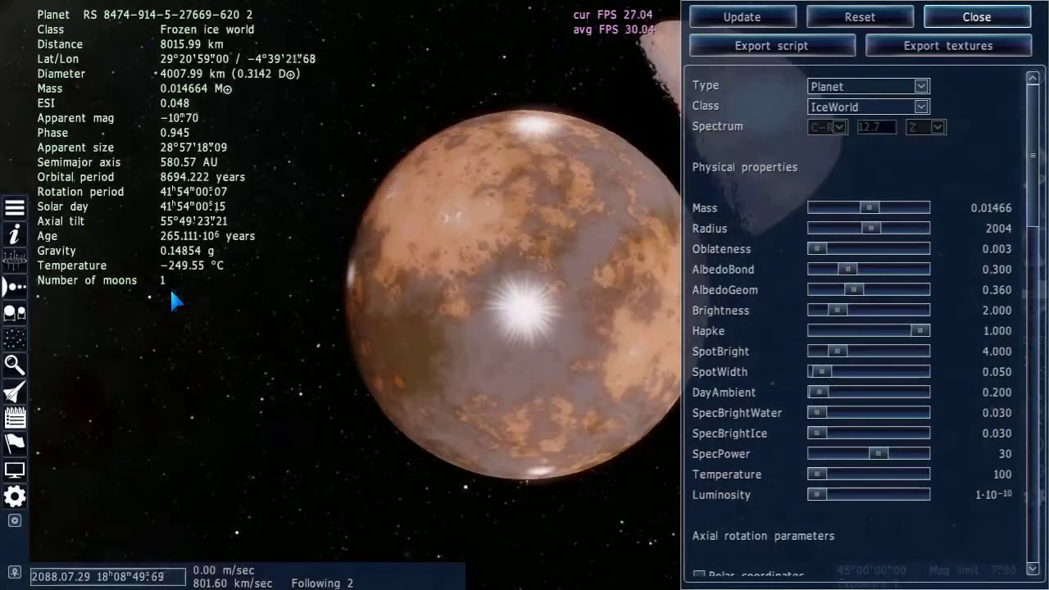
Set the object type to Star with class None.
left_click(845, 87)
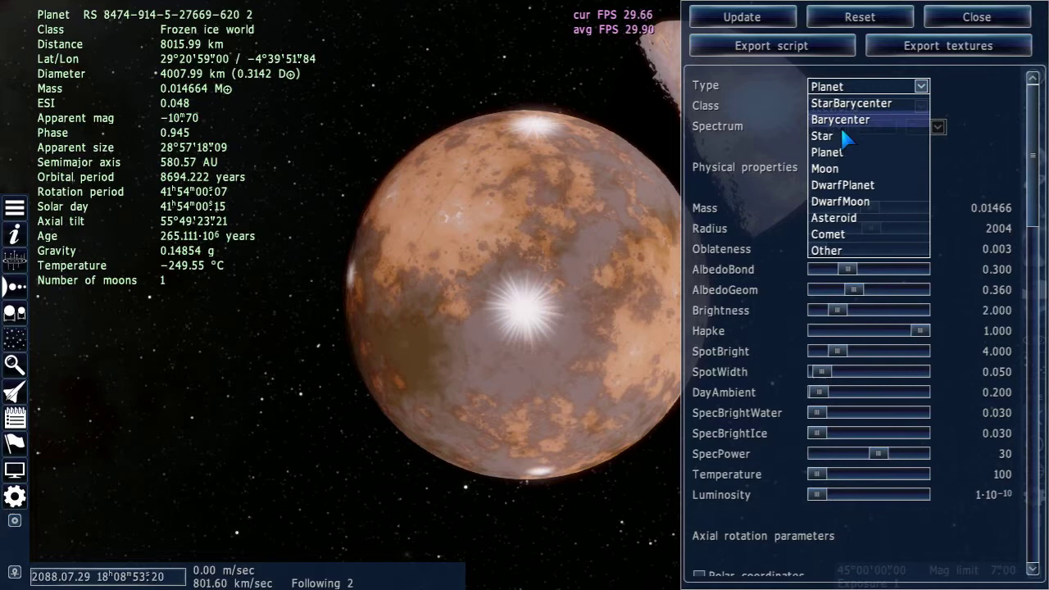
left_click(840, 136)
left_click(844, 106)
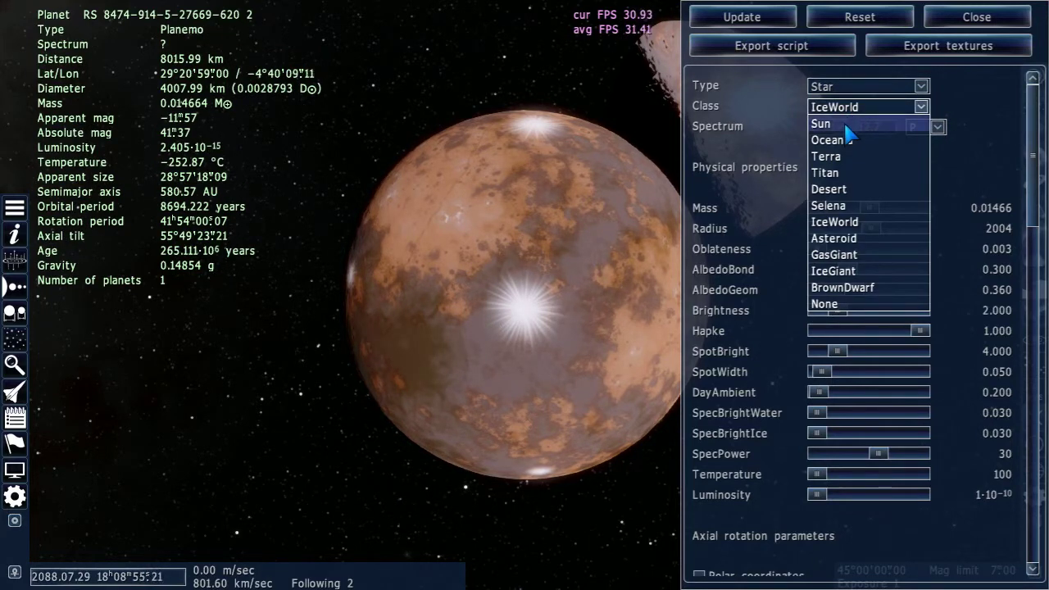
left_click(844, 124)
left_click(844, 107)
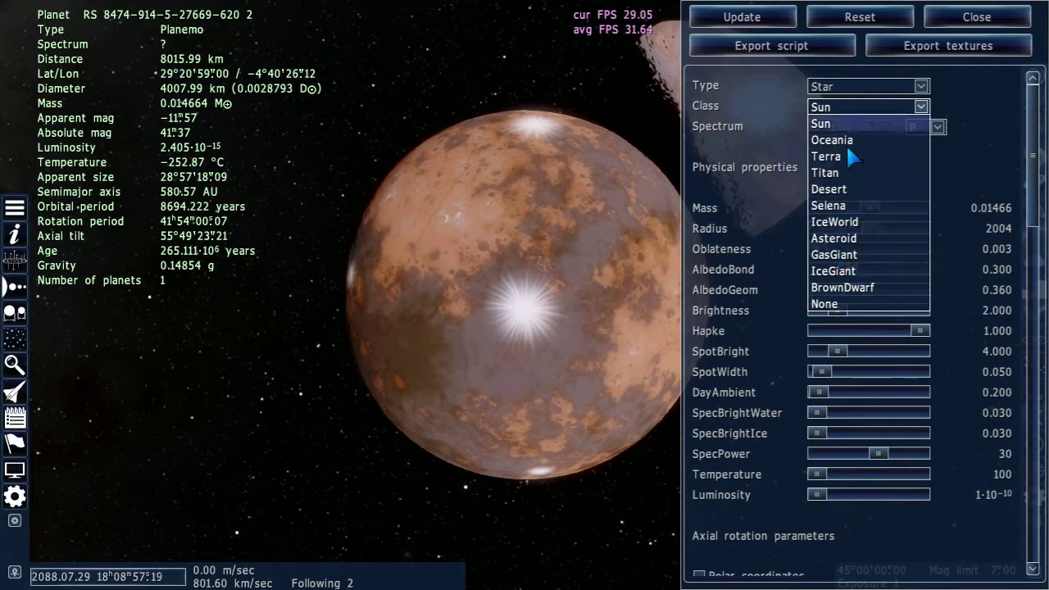
left_click(833, 304)
left_click(937, 128)
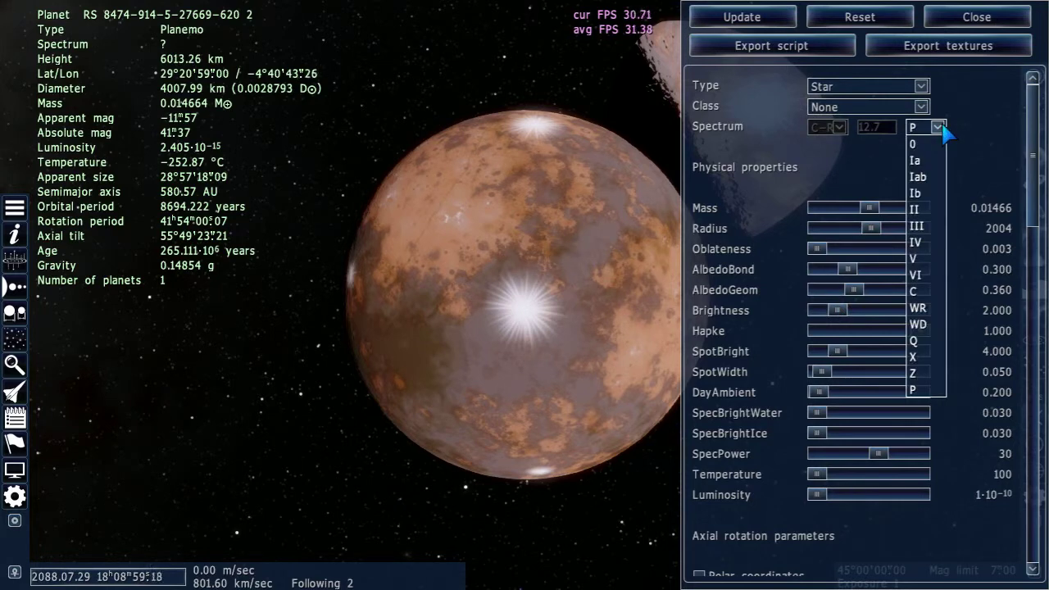
Try spectrum X, then settle on spectrum Z to make the object a wormhole.
left_click(933, 356)
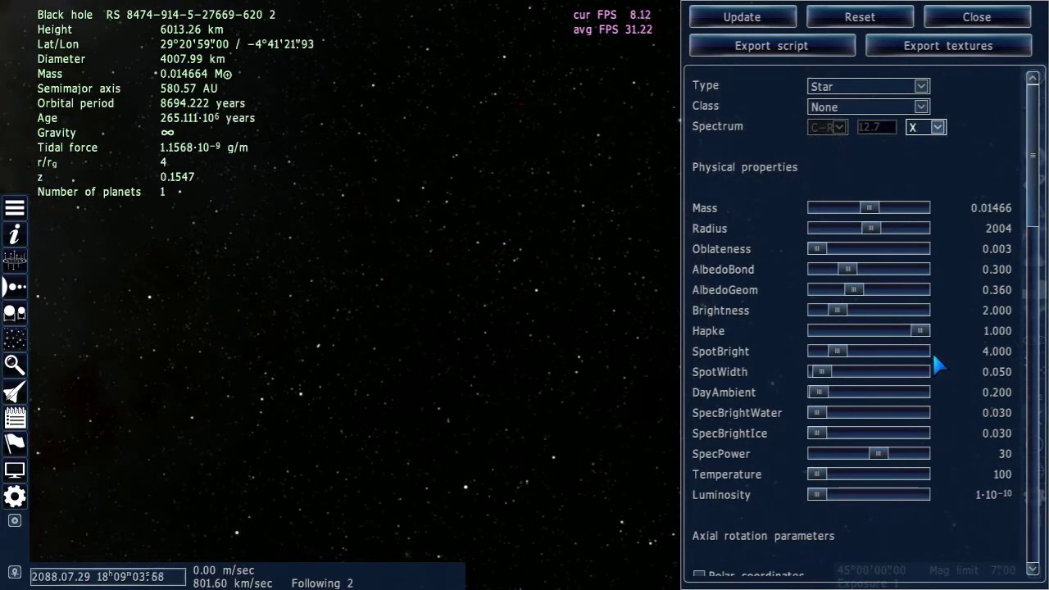
left_click(935, 129)
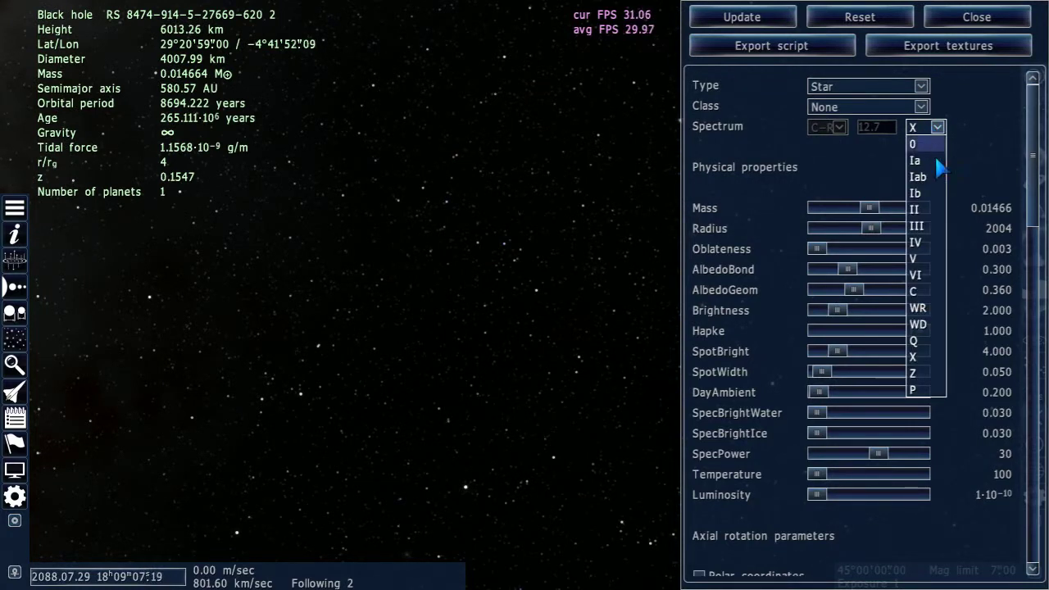
left_click(928, 377)
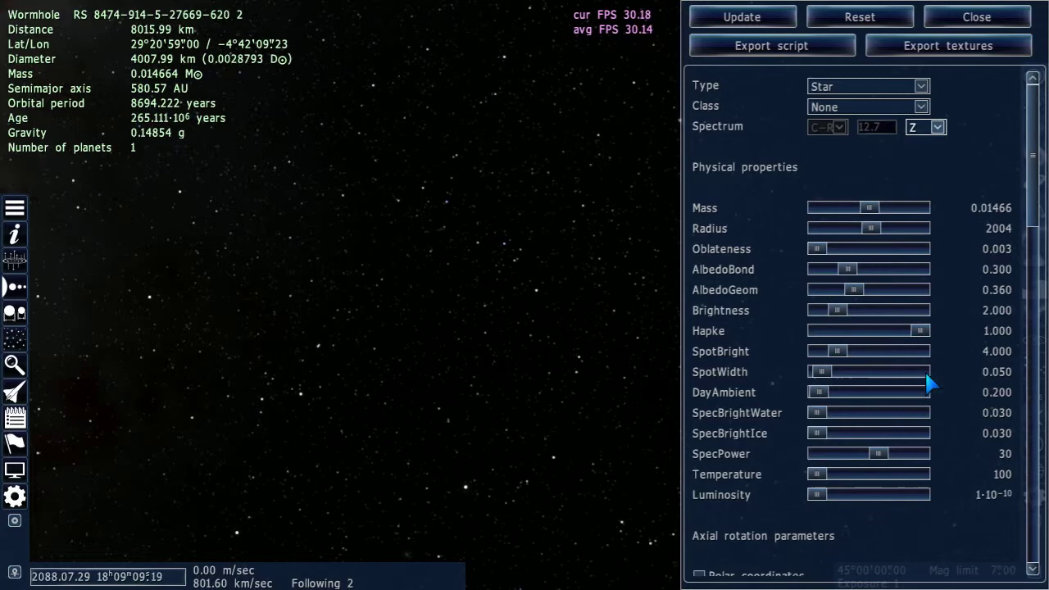
Tune the wormhole's mass, shrink its radius to 111.6, then switch spectrum to X.
left_click_drag(873, 210, 929, 218)
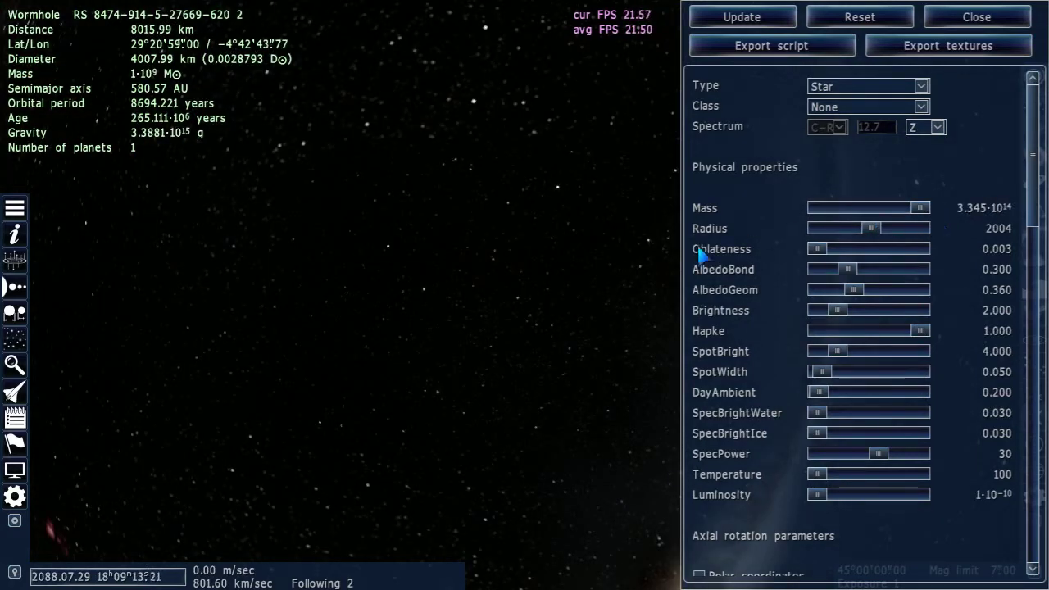
right_click_drag(492, 295, 574, 295)
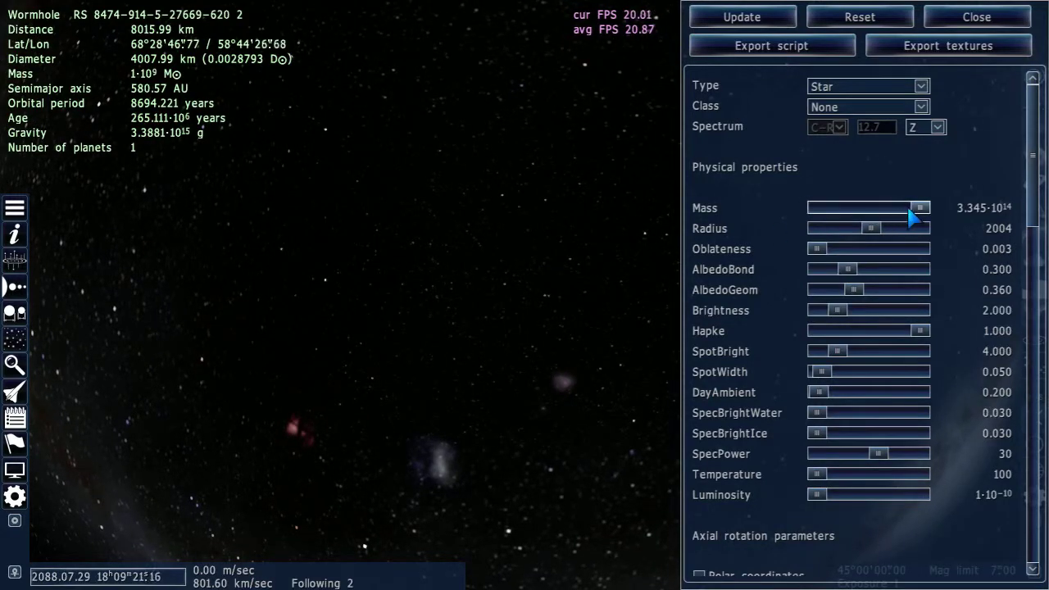
left_click_drag(921, 208, 964, 211)
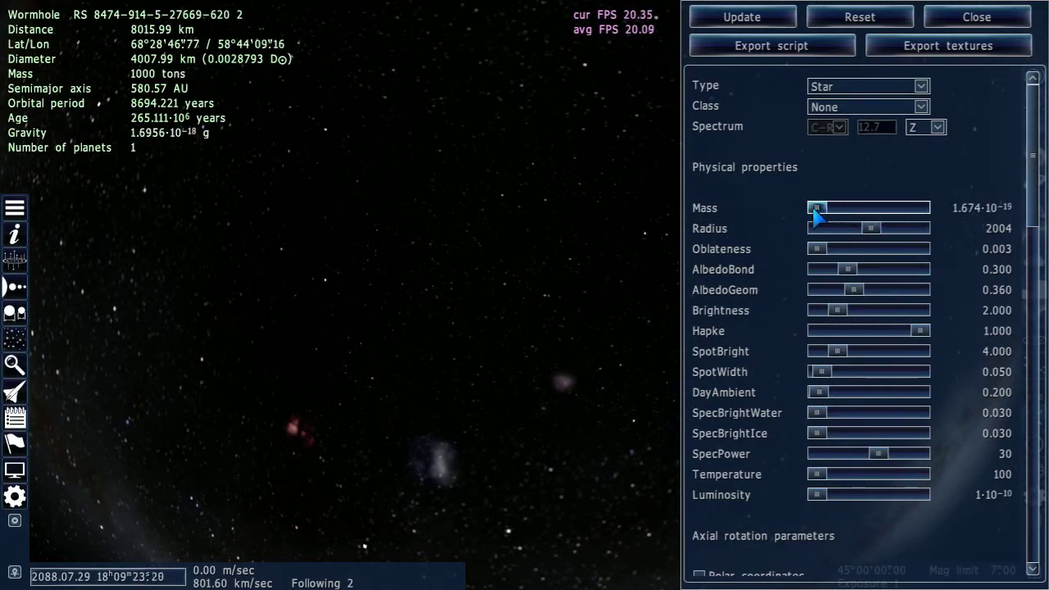
left_click_drag(866, 230, 861, 237)
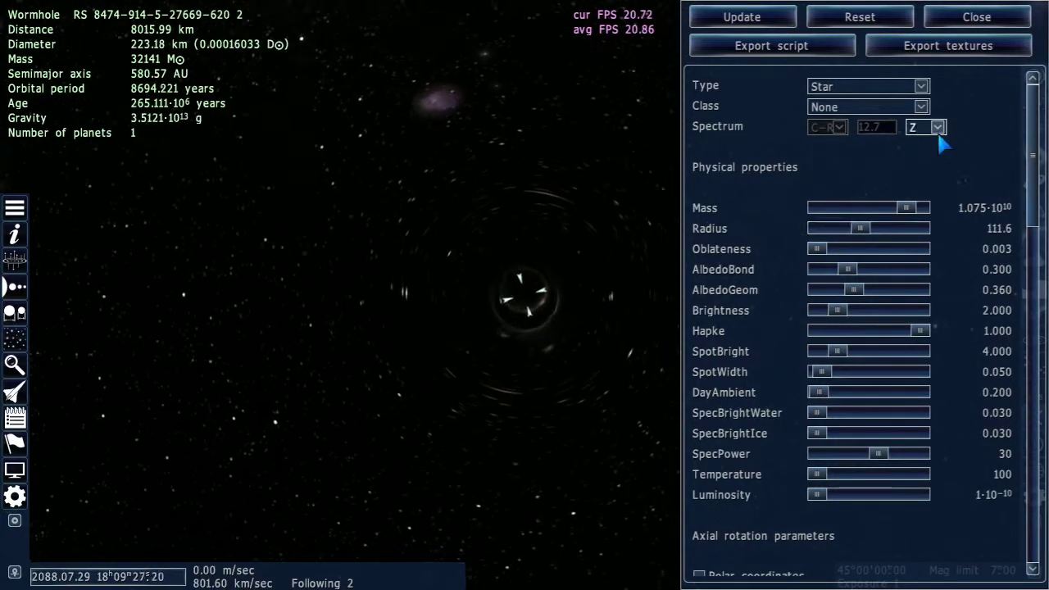
left_click(938, 128)
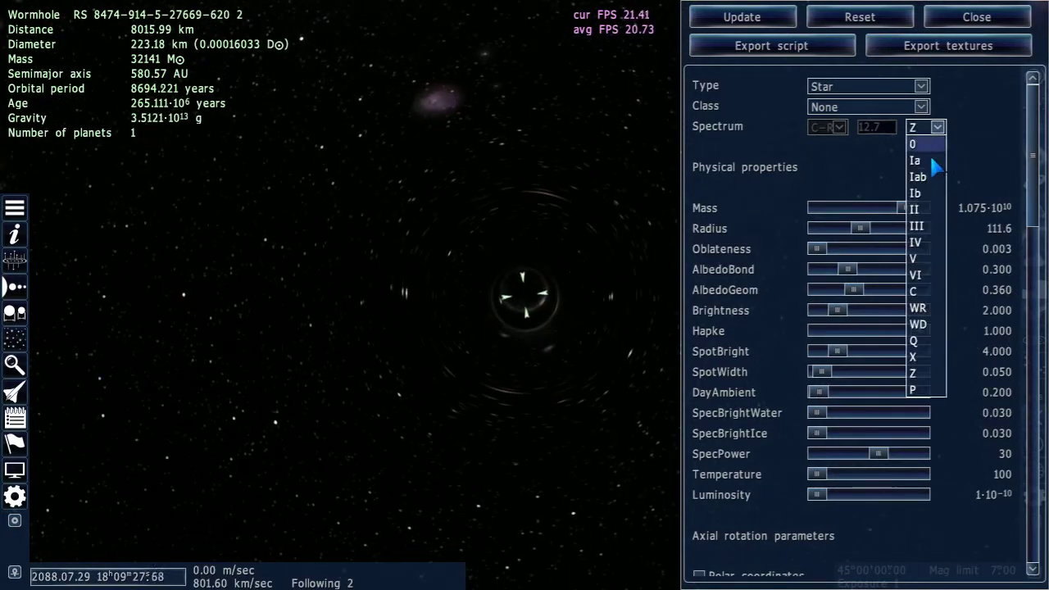
left_click(915, 357)
Lower the black hole's mass while keeping spectrum X.
mouse_move(904, 209)
left_mouse_down()
mouse_move(871, 210)
mouse_move(906, 217)
mouse_move(887, 236)
mouse_move(869, 229)
left_mouse_up()
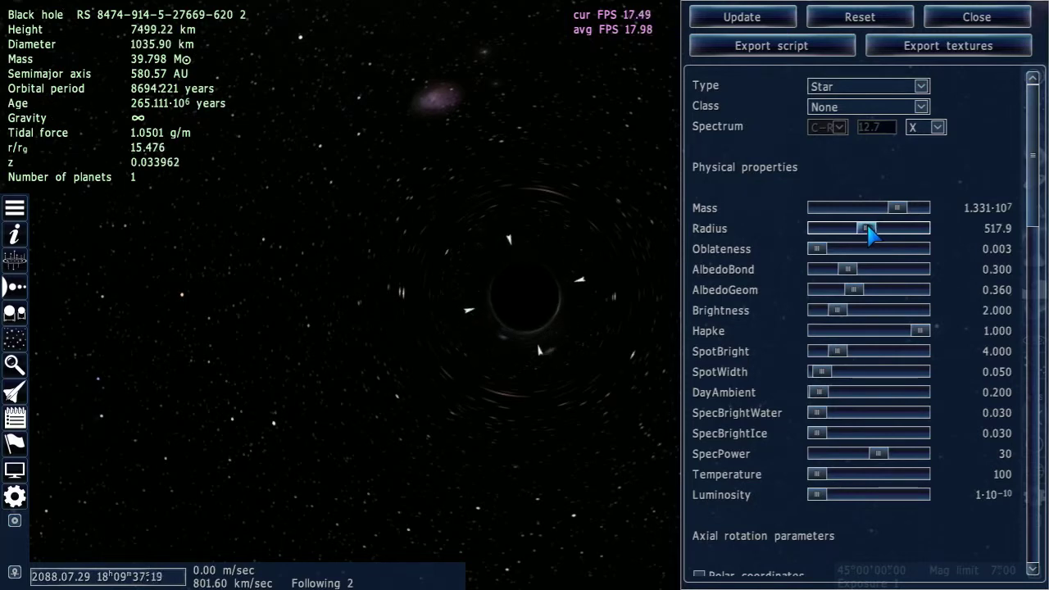
left_click(934, 130)
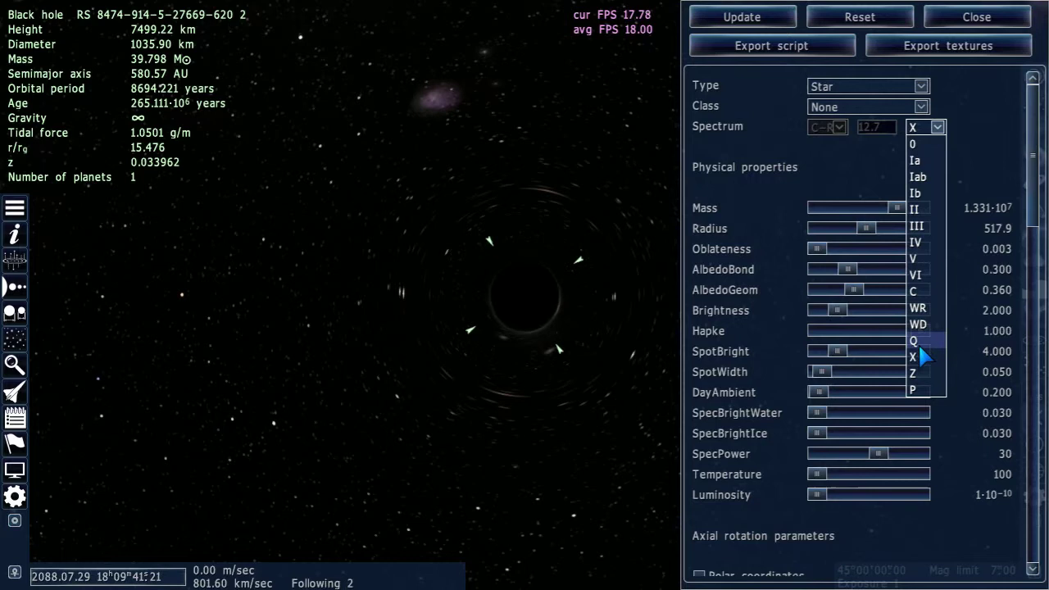
left_click(925, 368)
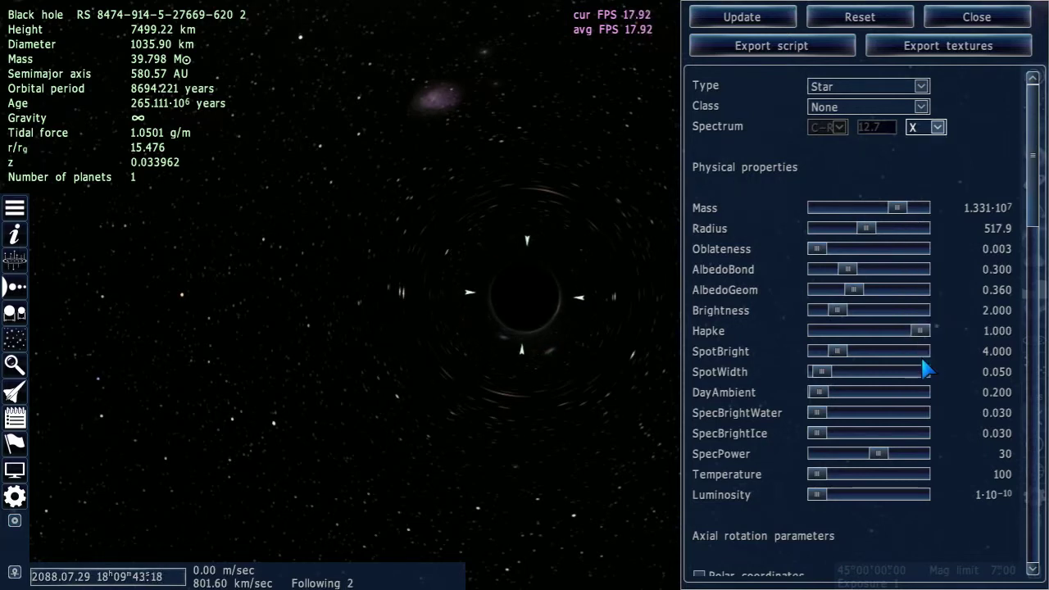
left_click(934, 128)
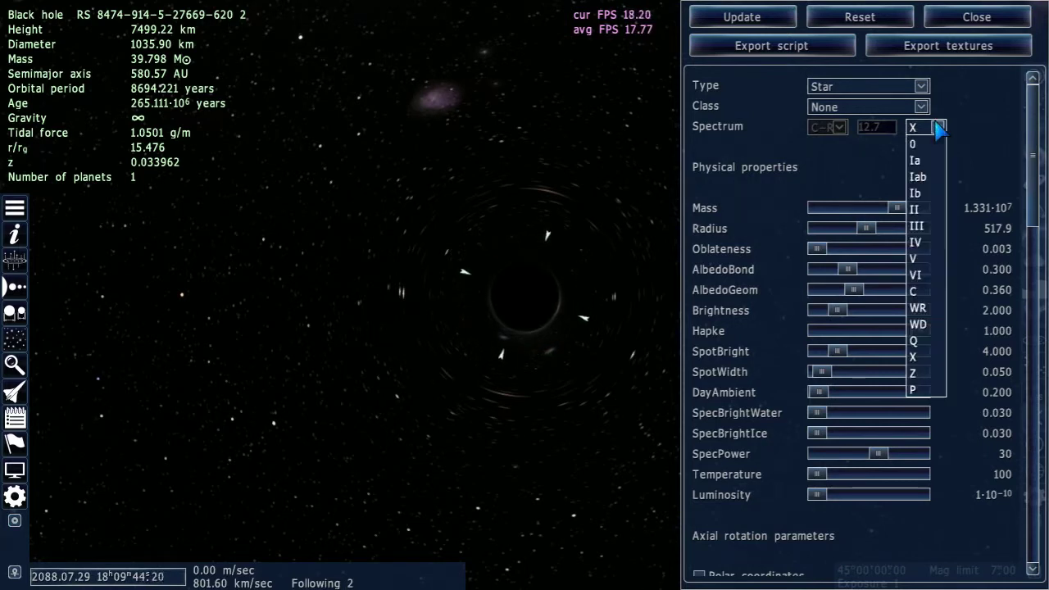
left_click(922, 363)
Cycle the spectrum through Z, P and X before settling on Z for a wormhole.
left_click(936, 128)
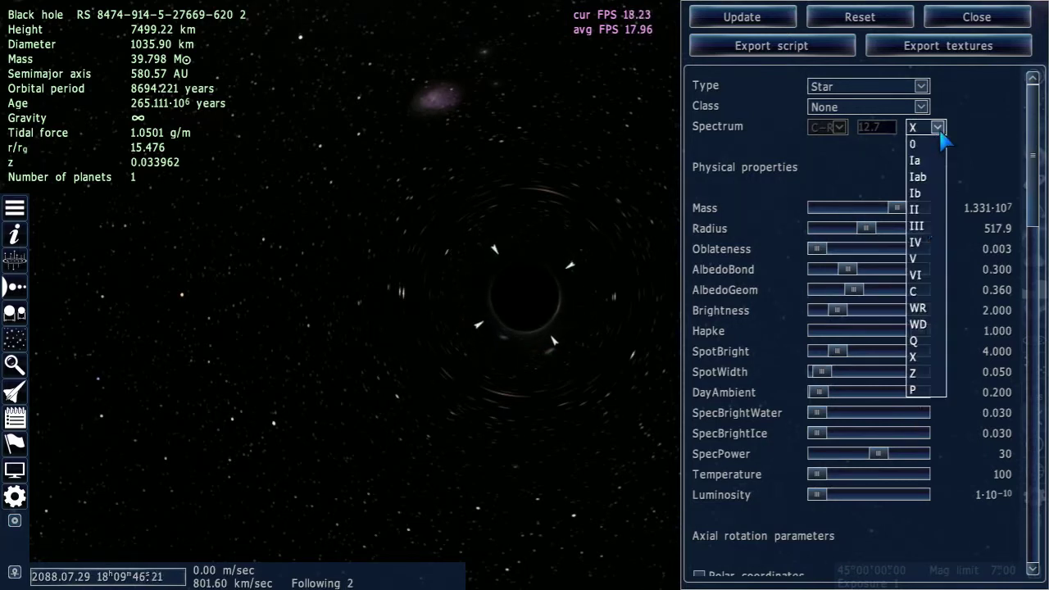
left_click(920, 372)
left_click(938, 128)
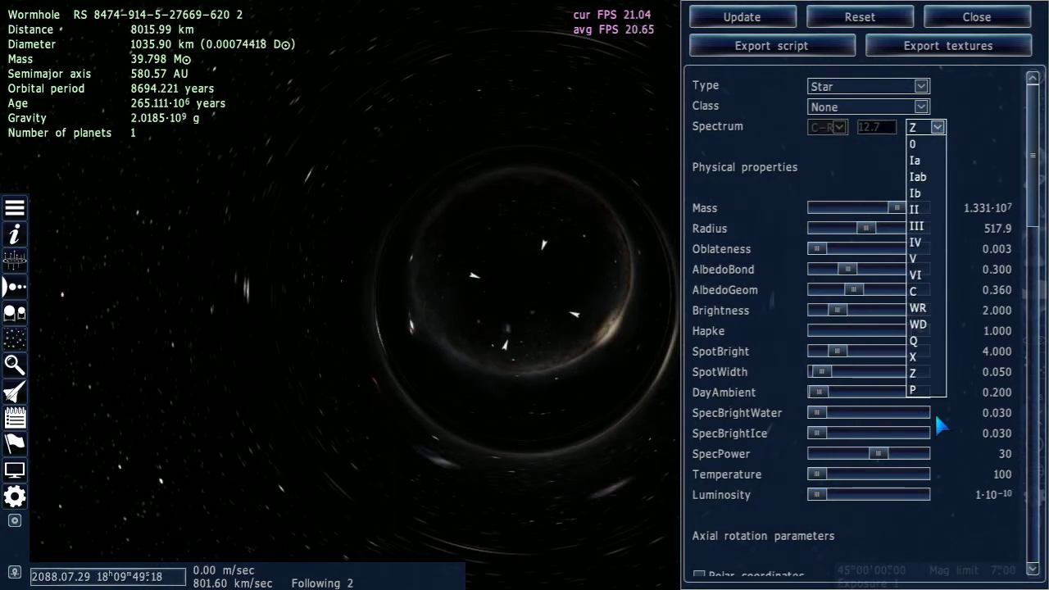
left_click(926, 390)
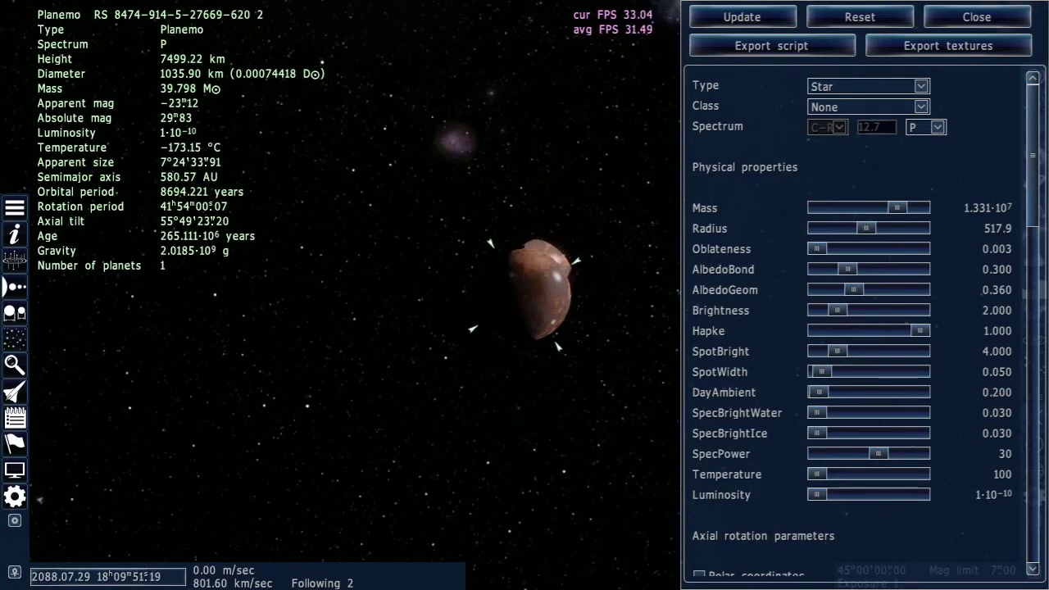
right_click_drag(525, 369, 393, 344)
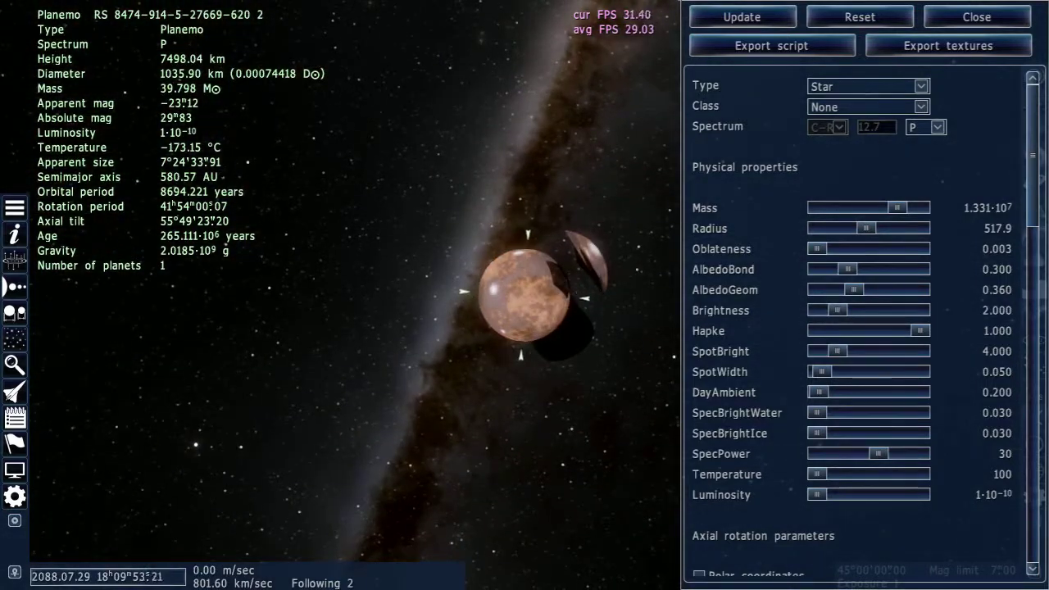
left_click(937, 128)
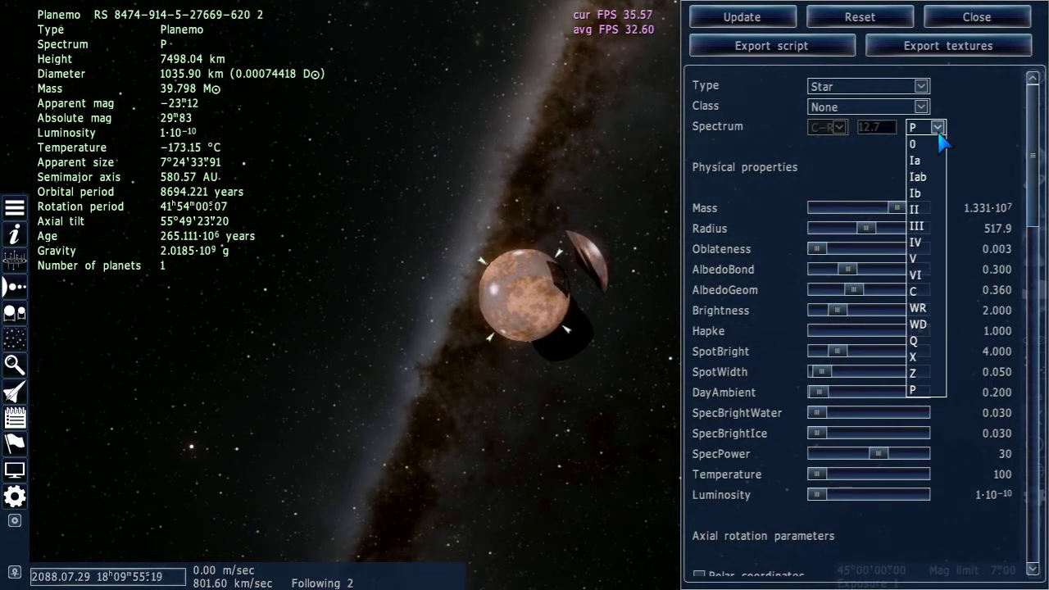
left_click(918, 362)
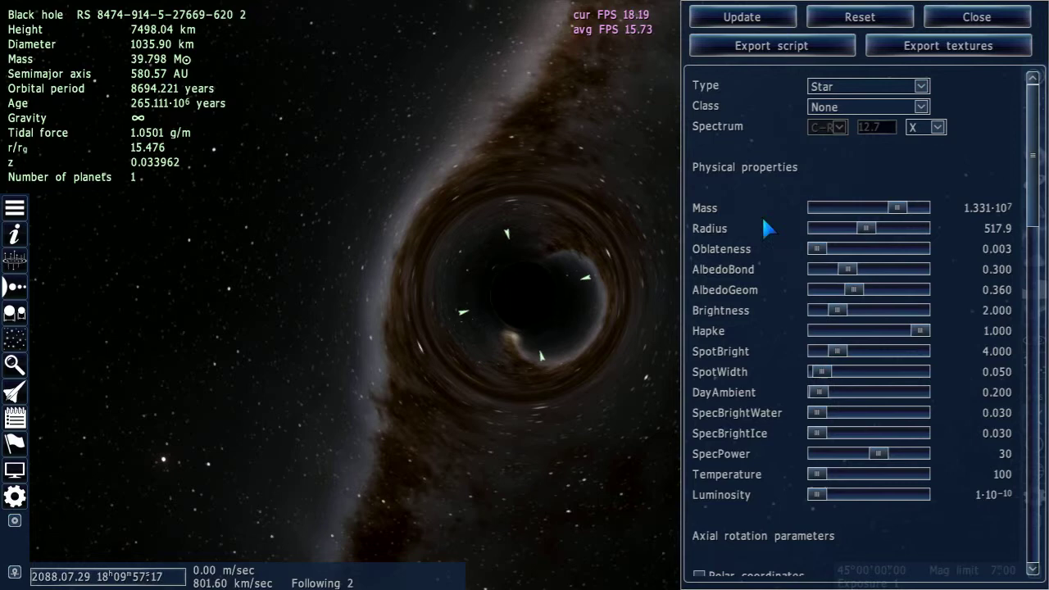
left_click(926, 130)
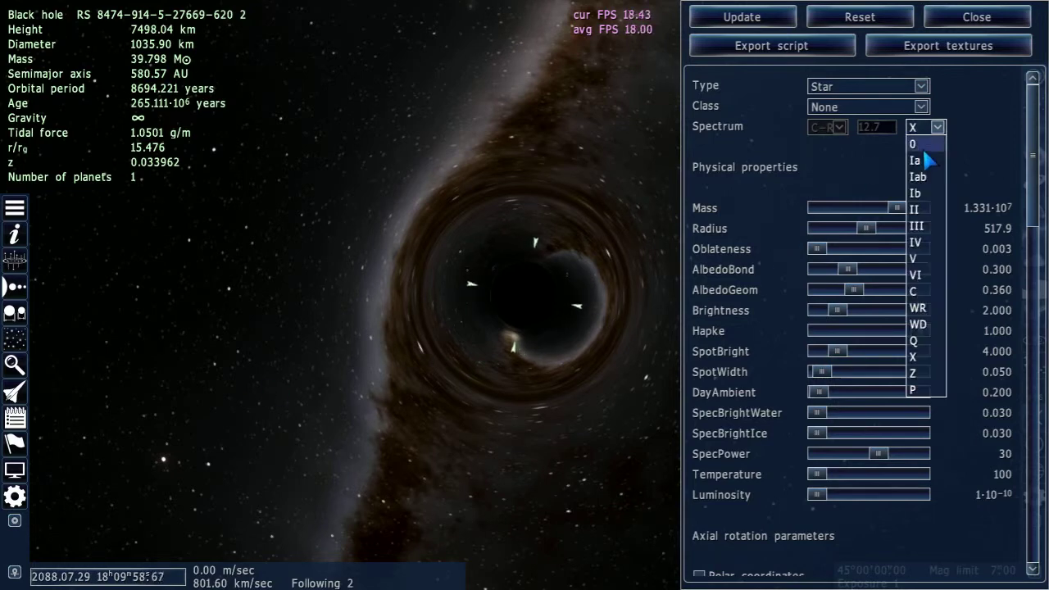
left_click(920, 374)
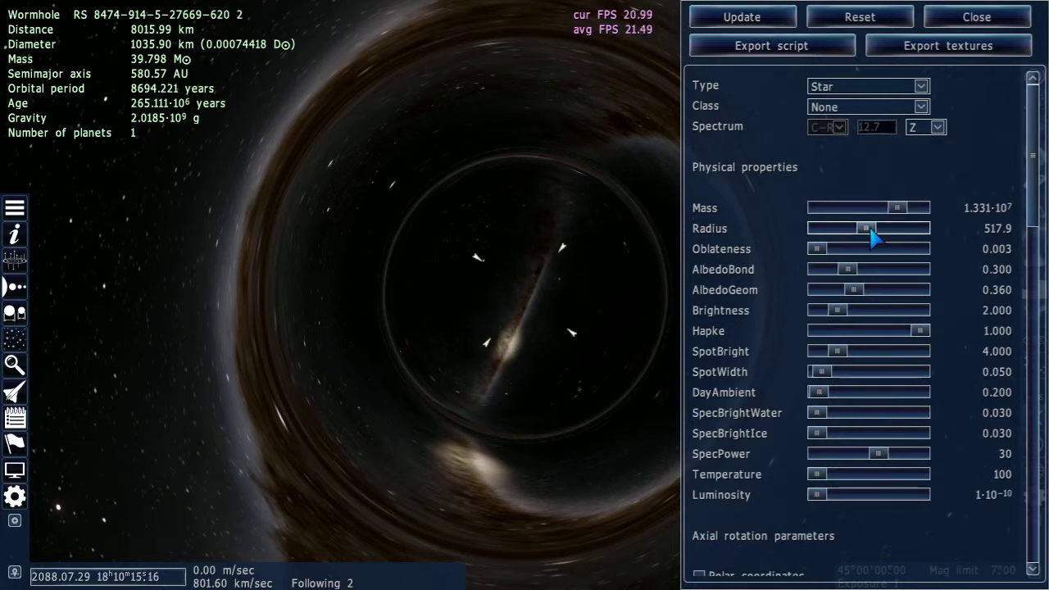
Set the wormhole's radius to 215.4 and mass to 3.345·10¹⁴, then apply with Update.
left_click_drag(872, 229, 950, 206)
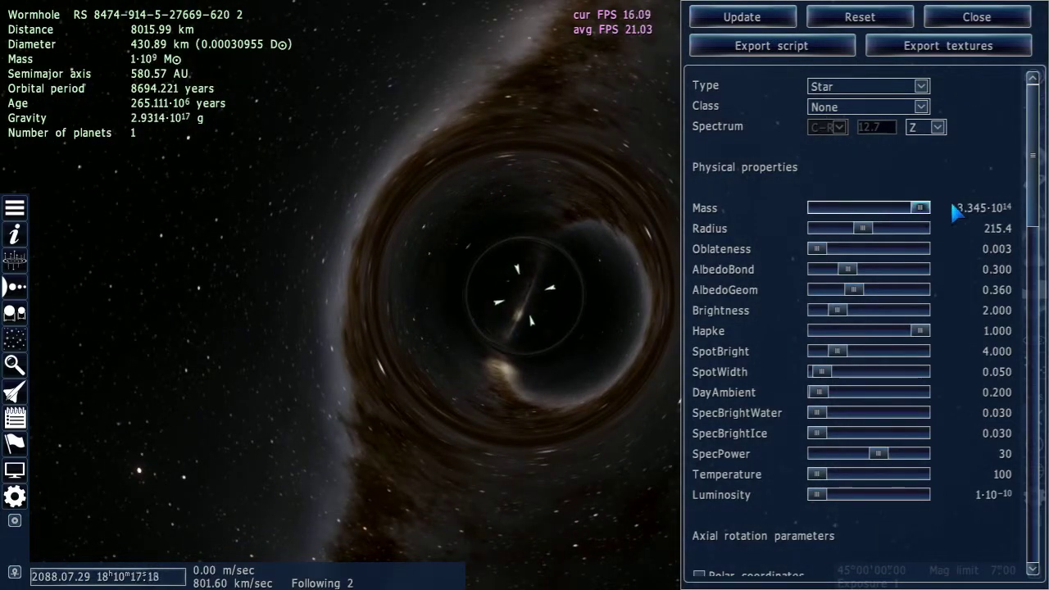
left_click_drag(862, 229, 863, 227)
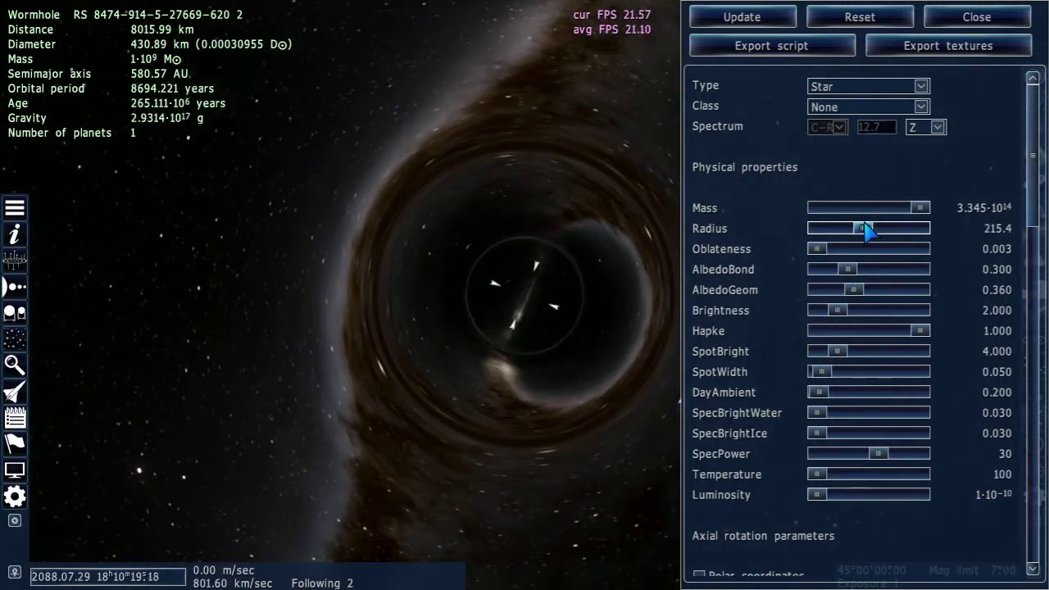
left_click(742, 17)
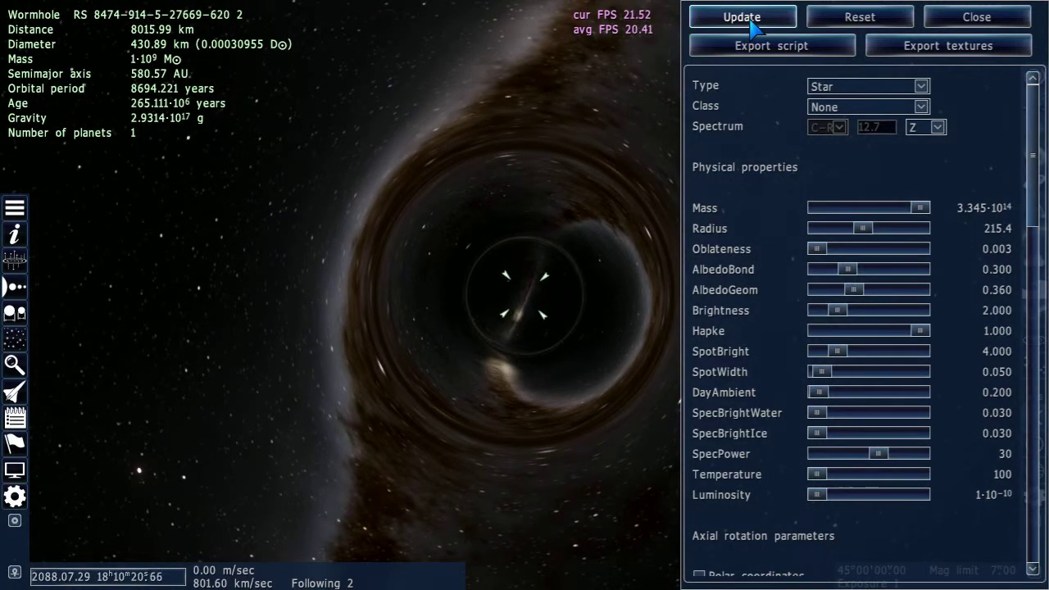
Close the editor and start flying toward the wormhole with W.
left_click(976, 16)
right_click_drag(793, 294, 574, 295)
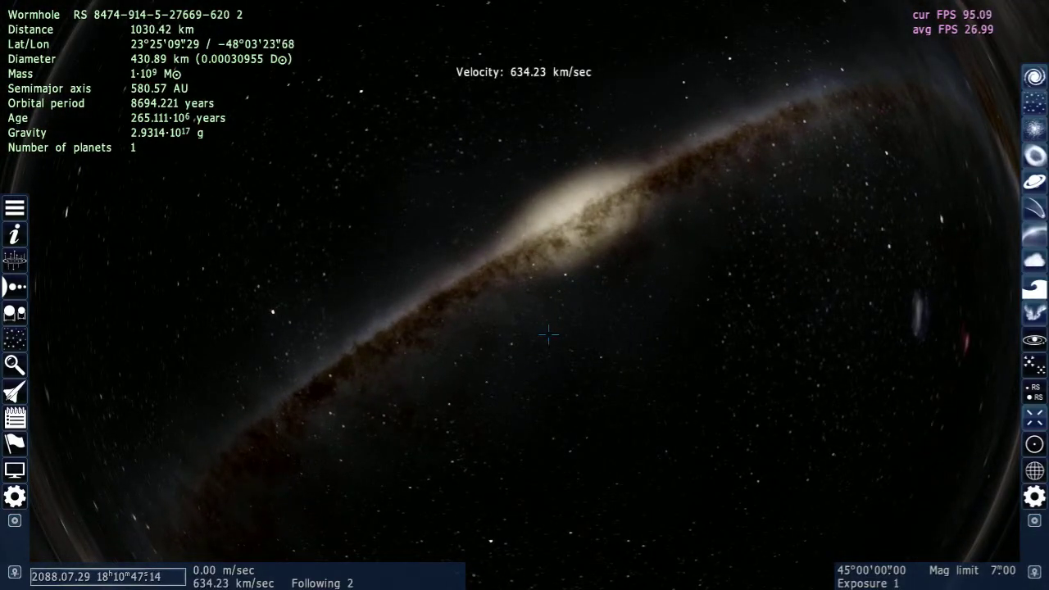
key("w")
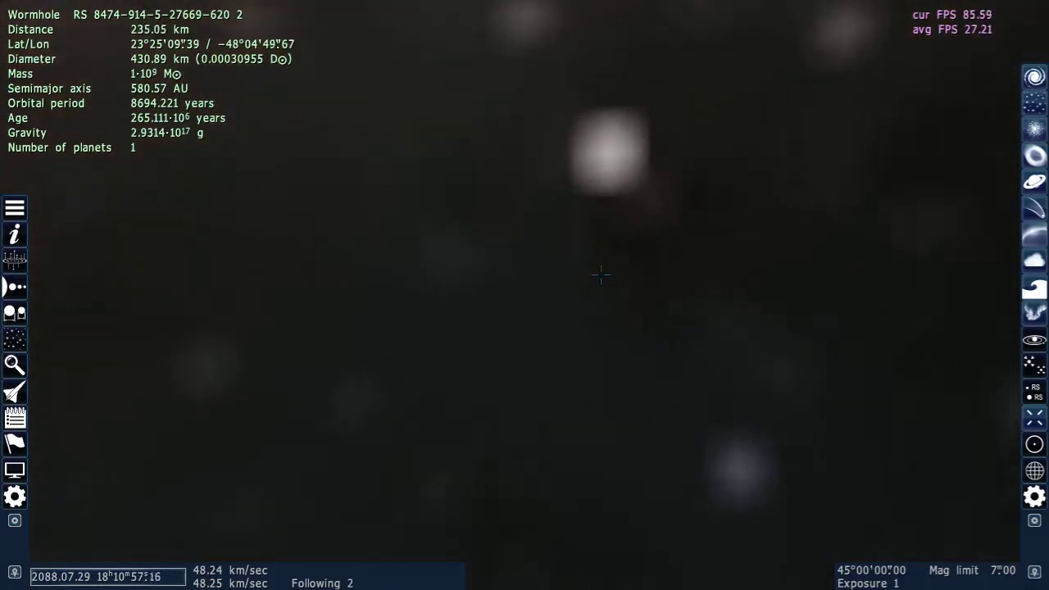
Adjust flight speed with the scroll wheel until passing through the wormhole.
scroll(678, 301, "down", 3)
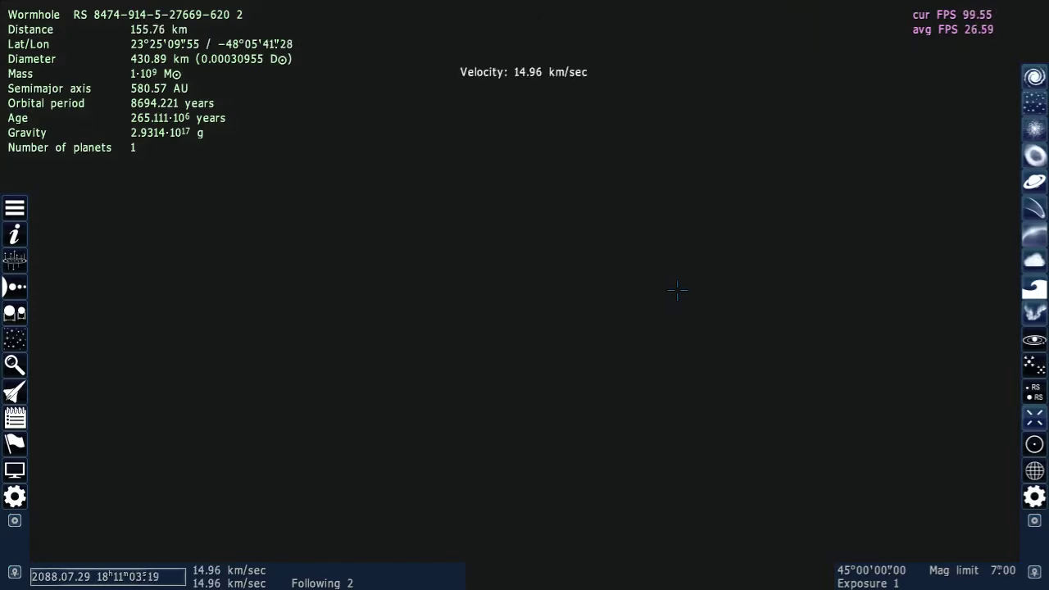
scroll(677, 289, "up", 2)
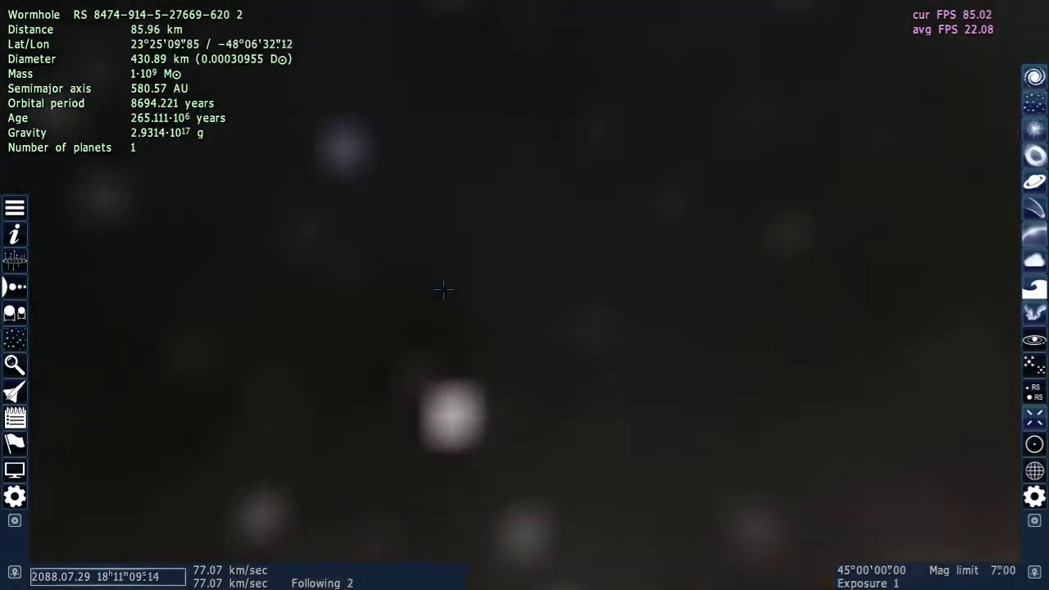
scroll(429, 268, "up", 3)
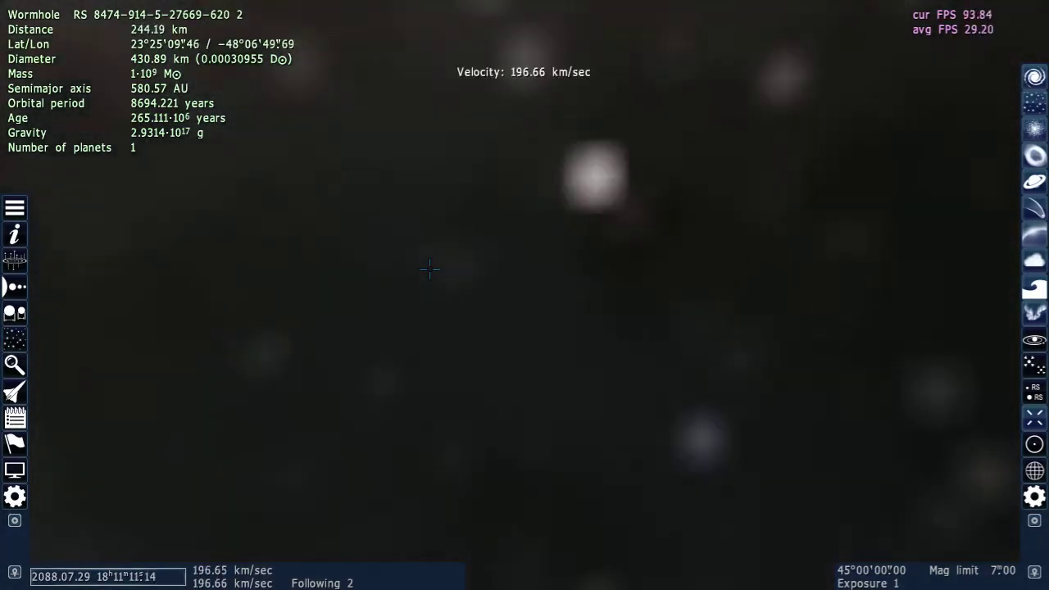
scroll(413, 268, "up", 1)
scroll(396, 268, "up", 3)
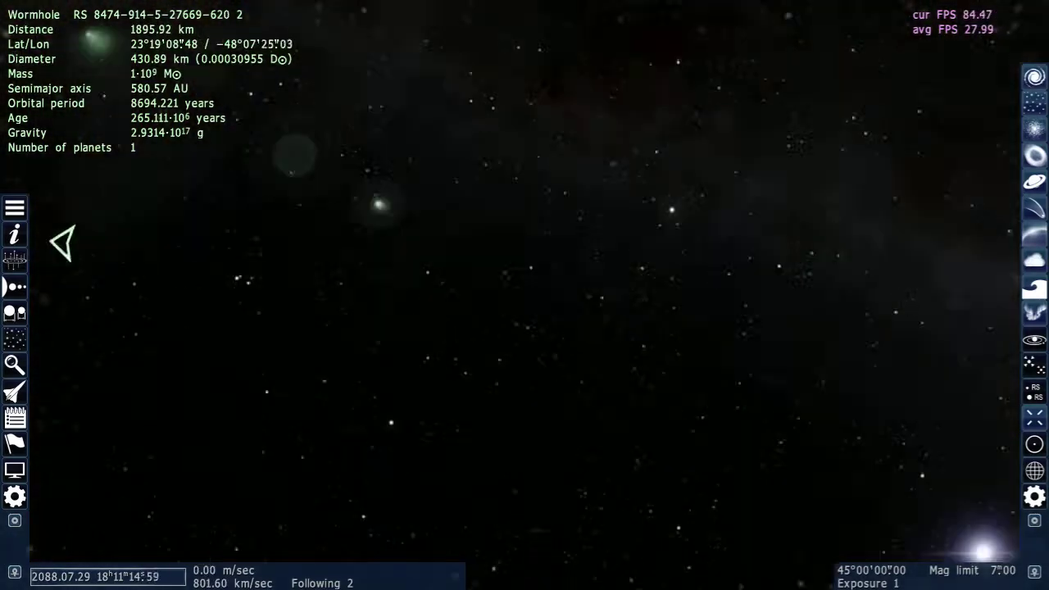
Look toward the sun and galaxy, then recentre on the wormhole with C, closing to 229 km.
mouse_move(63, 243)
left_mouse_down()
mouse_move(731, 77)
mouse_move(948, 403)
mouse_move(876, 456)
left_mouse_up()
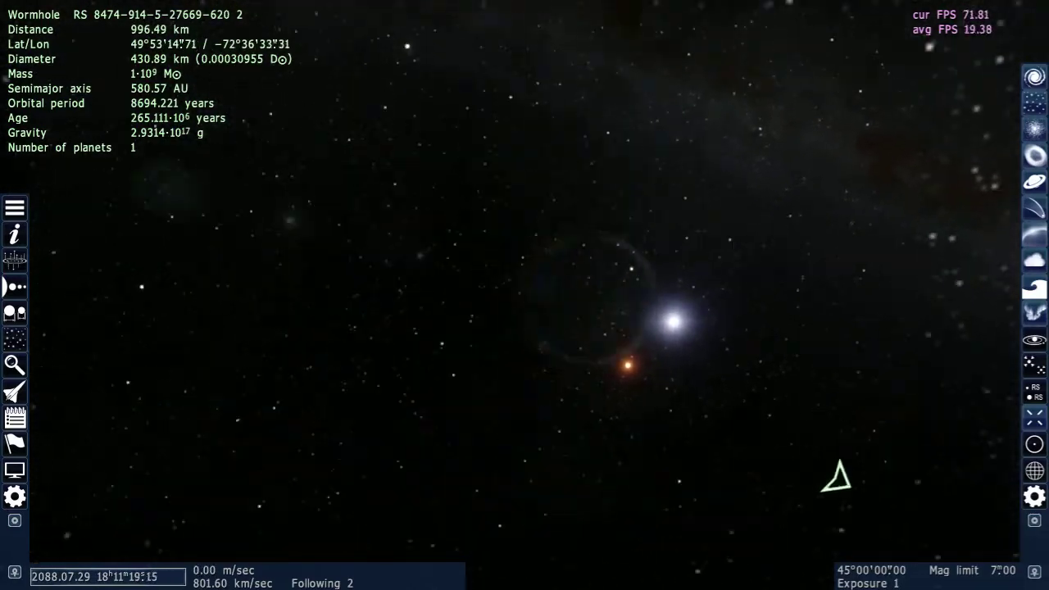
scroll(904, 439, "up", 2)
mouse_move(905, 438)
left_mouse_down()
mouse_move(754, 506)
mouse_move(145, 438)
left_mouse_up()
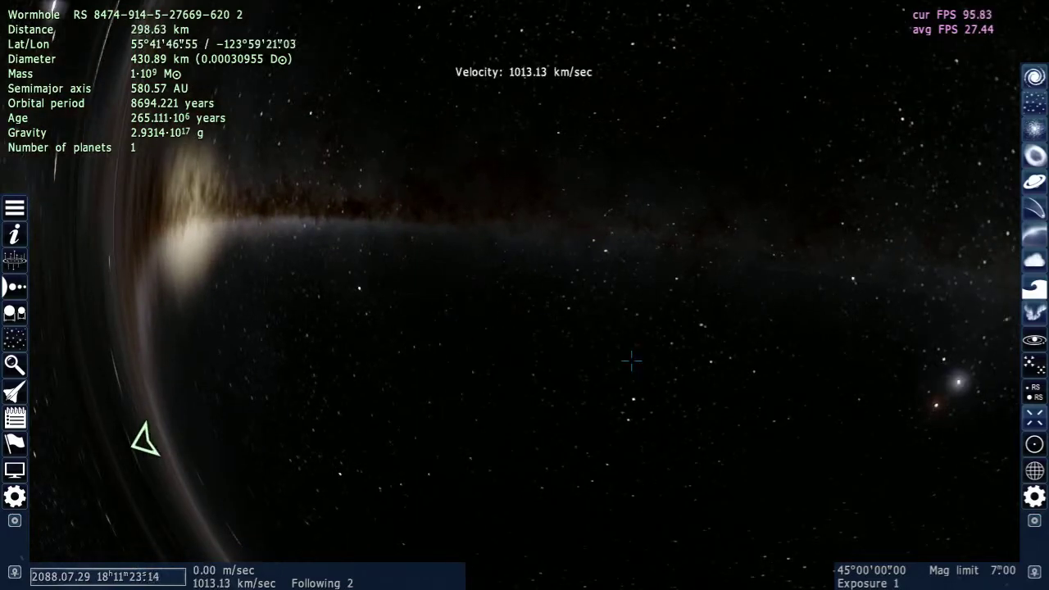
key("c")
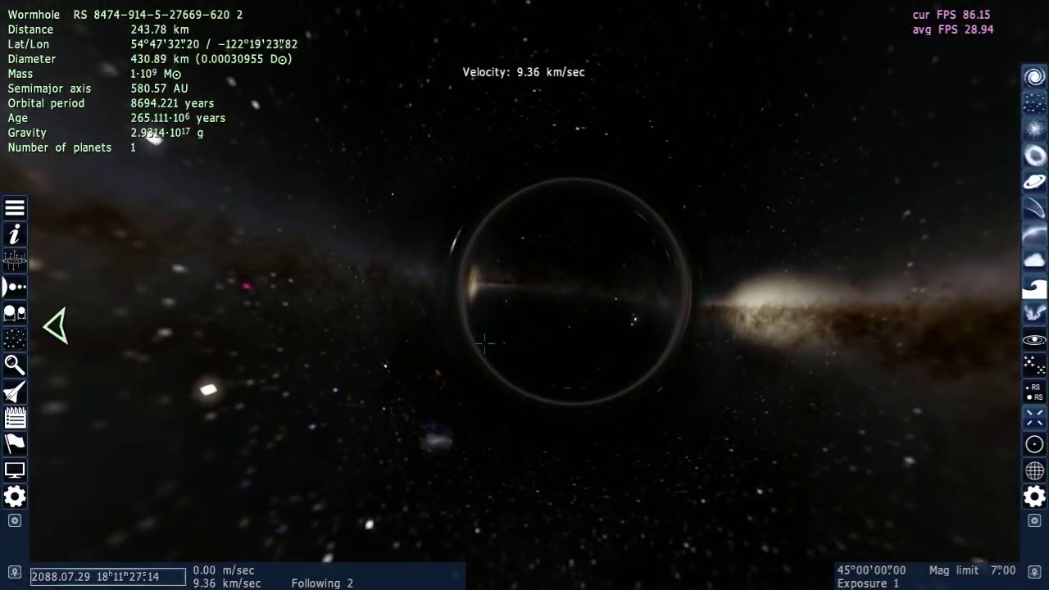
mouse_move(56, 326)
left_mouse_down()
mouse_move(955, 394)
mouse_move(989, 340)
left_mouse_up()
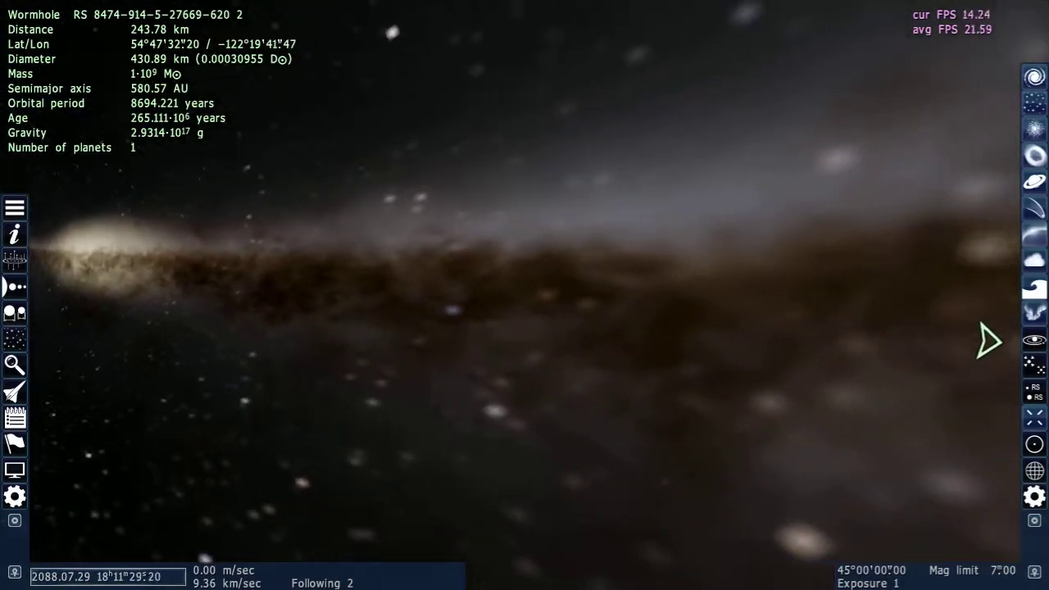
key("c")
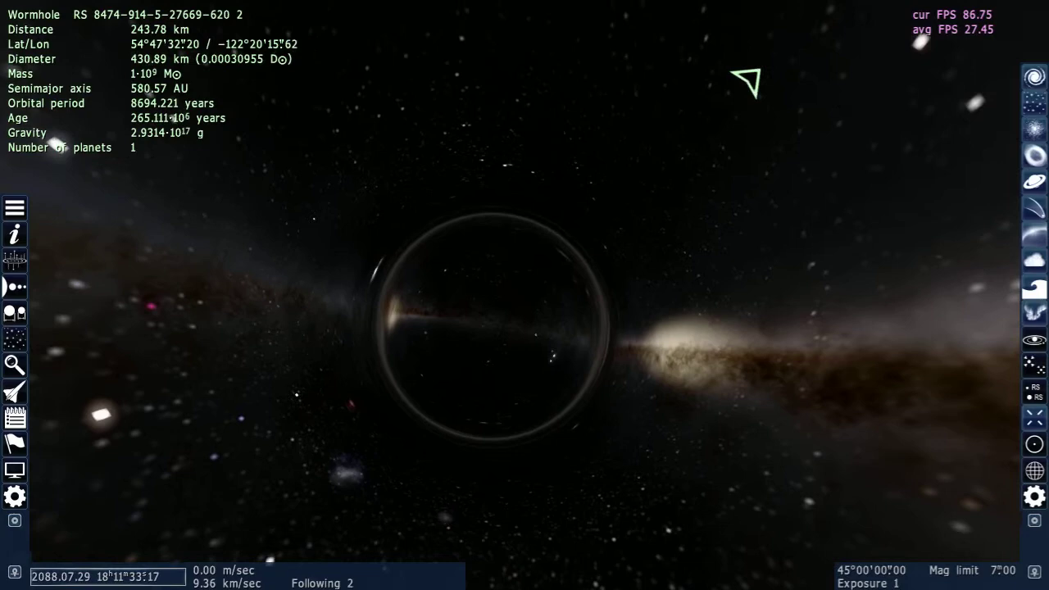
mouse_move(746, 82)
left_mouse_down()
mouse_move(211, 105)
mouse_move(965, 211)
mouse_move(87, 159)
mouse_move(114, 173)
left_mouse_up()
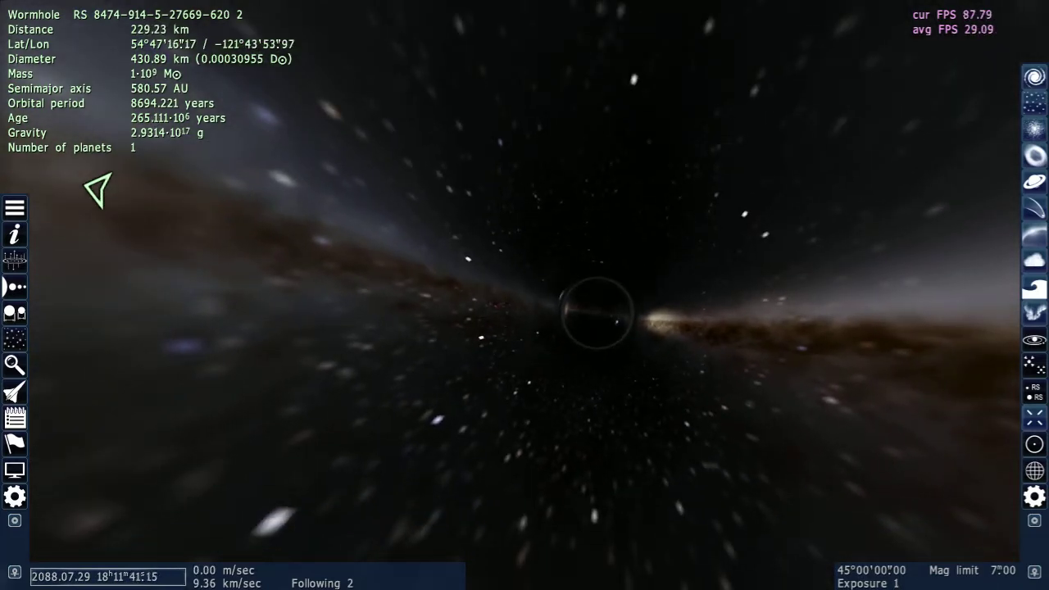
Steer through the wormhole's throat and slow down, emerging about 260 km from its ring.
left_click_drag(85, 180, 63, 216)
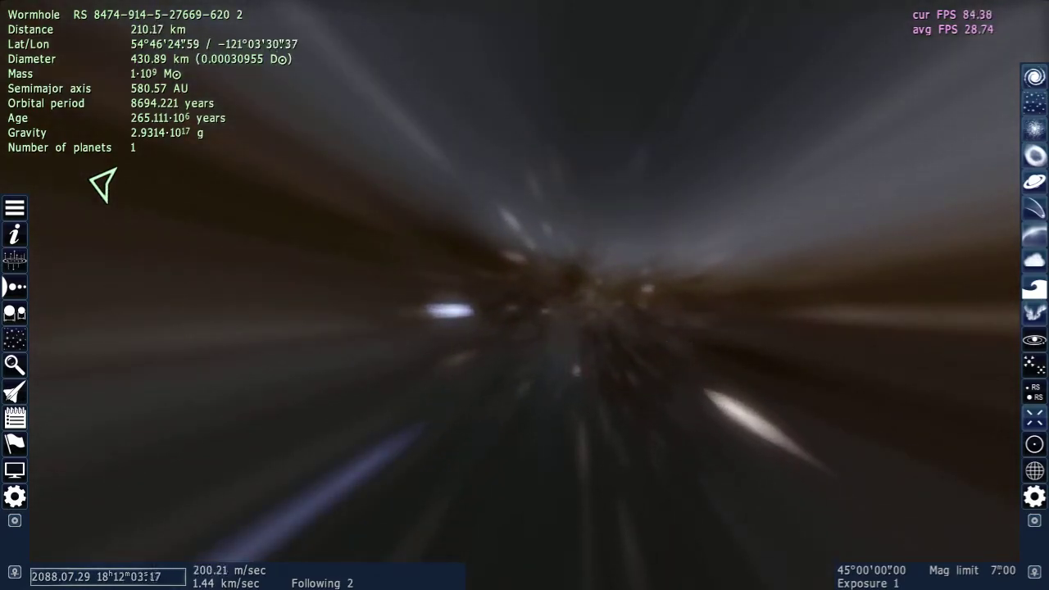
left_click_drag(558, 341, 394, 344)
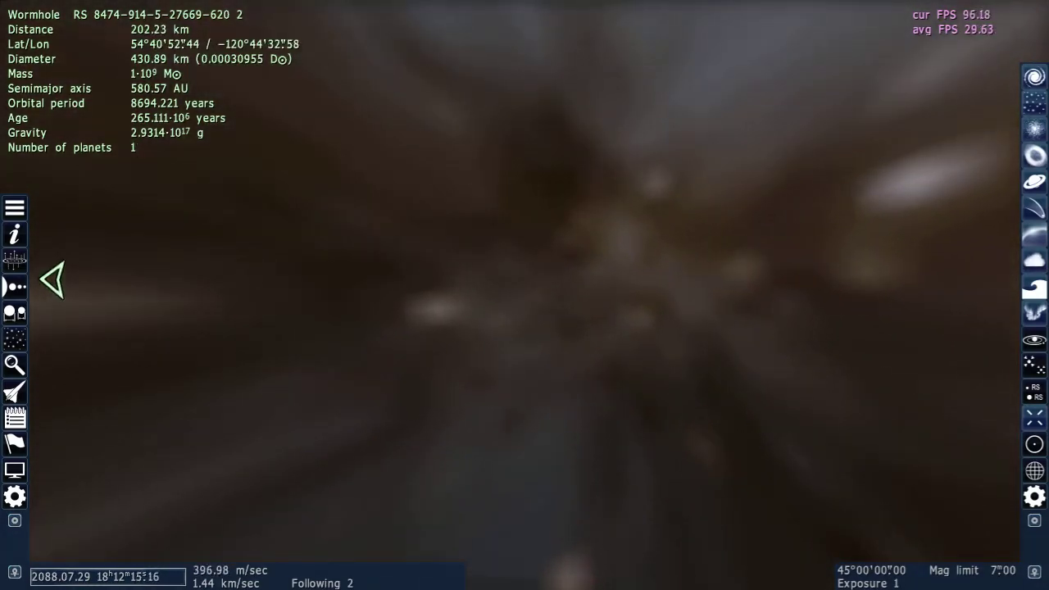
scroll(673, 344, "down", 2)
scroll(673, 344, "down", 2)
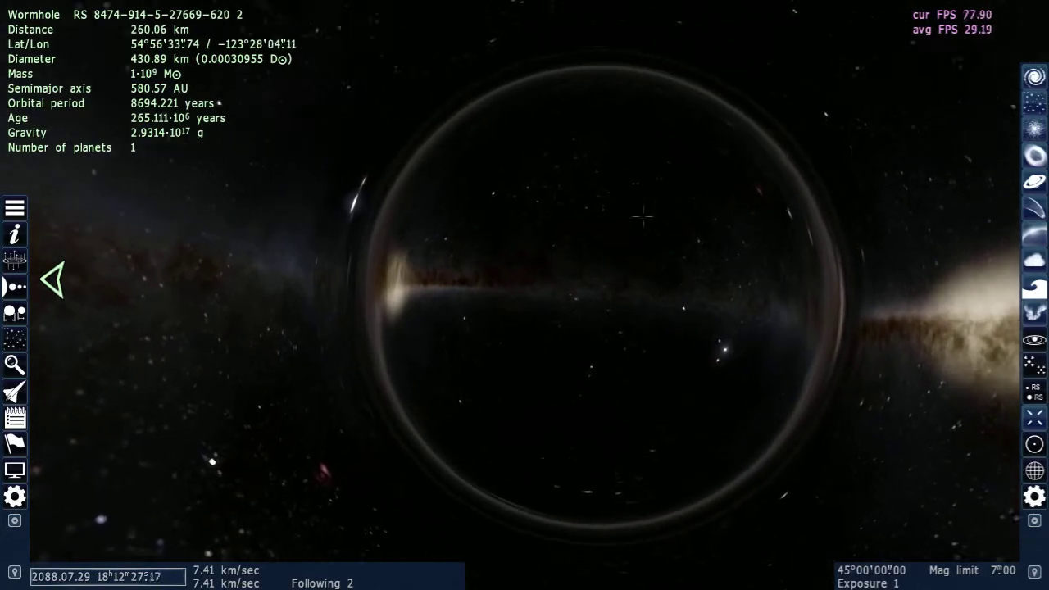
Orbit the wormhole, then speed away to about 1.49 c, ending 1.13 million km out.
right_click_drag(599, 140, 491, 115)
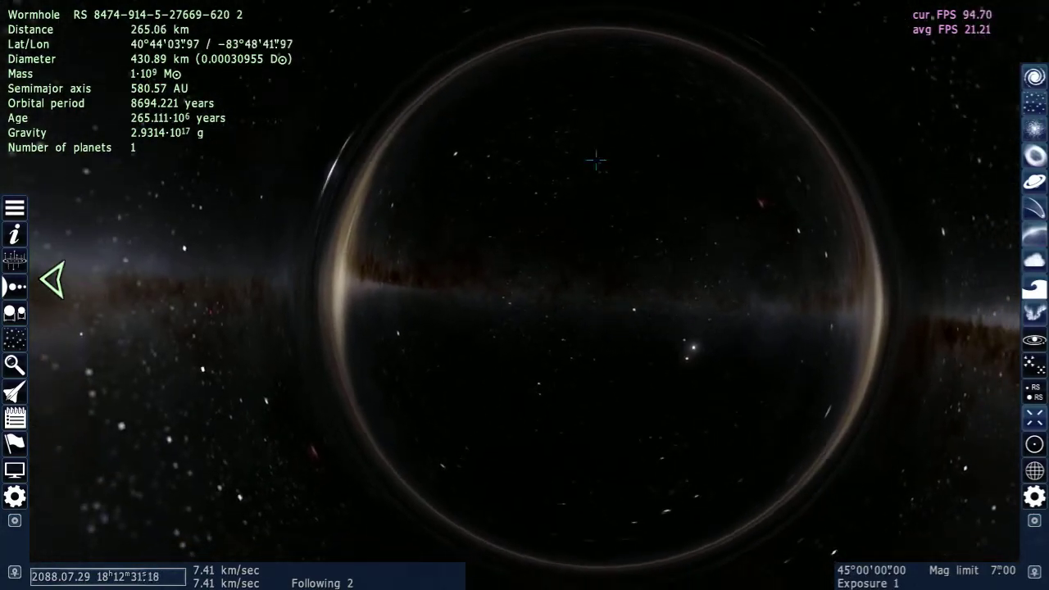
scroll(667, 193, "up", 2)
scroll(672, 204, "up", 1)
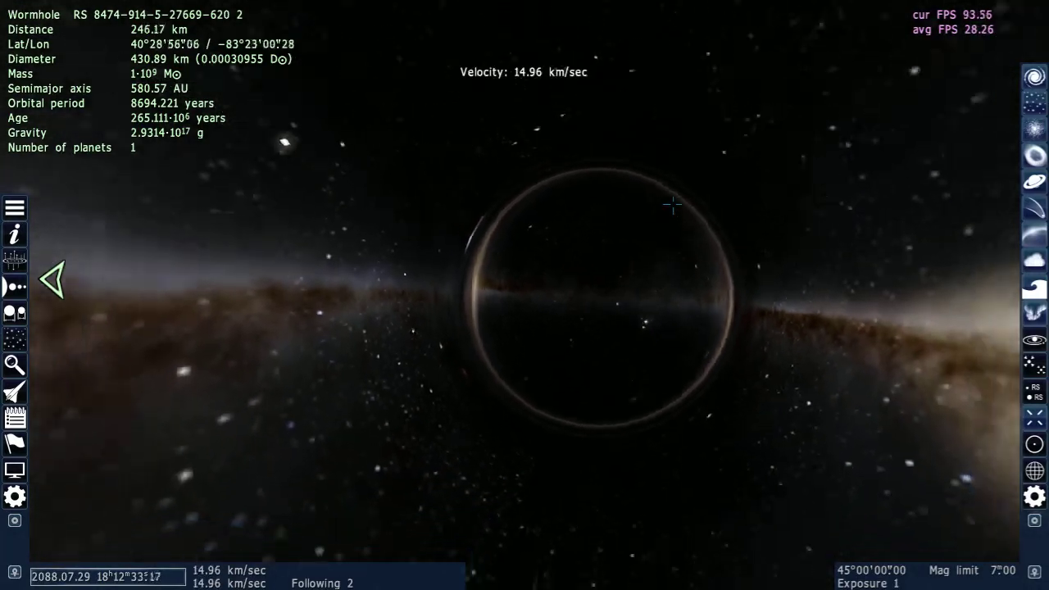
scroll(672, 204, "up", 1)
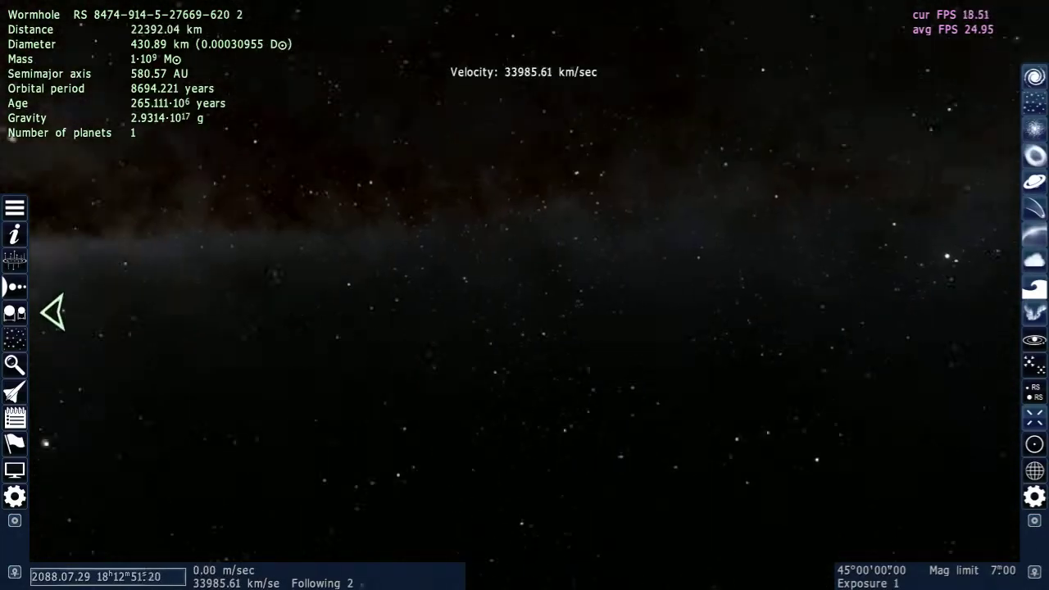
scroll(767, 310, "down", 5)
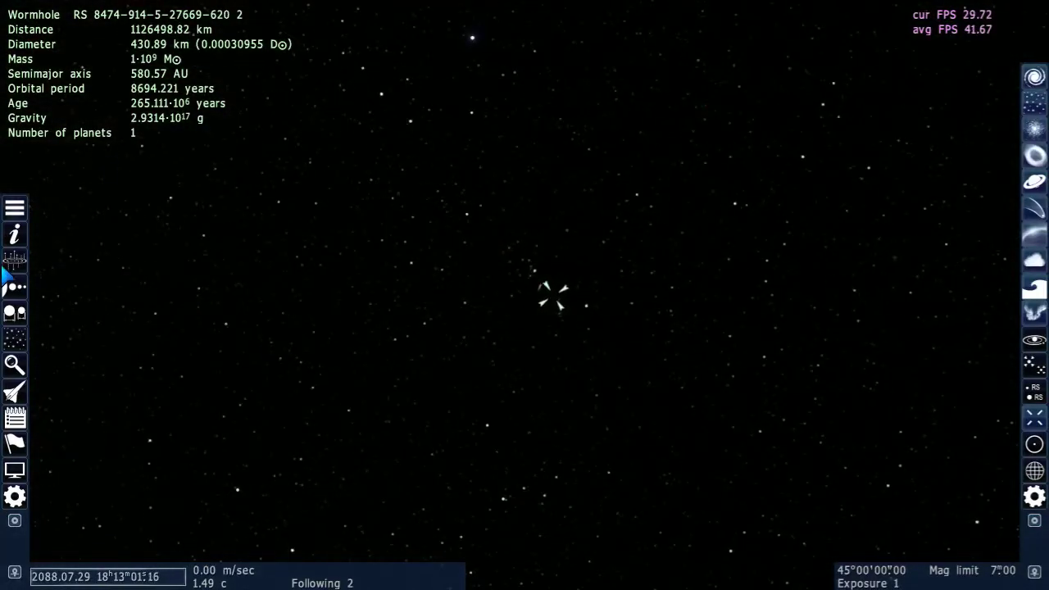
Open the wormhole's planet editor, close it, and reopen it via Editor > Edit planet.
left_click(23, 210)
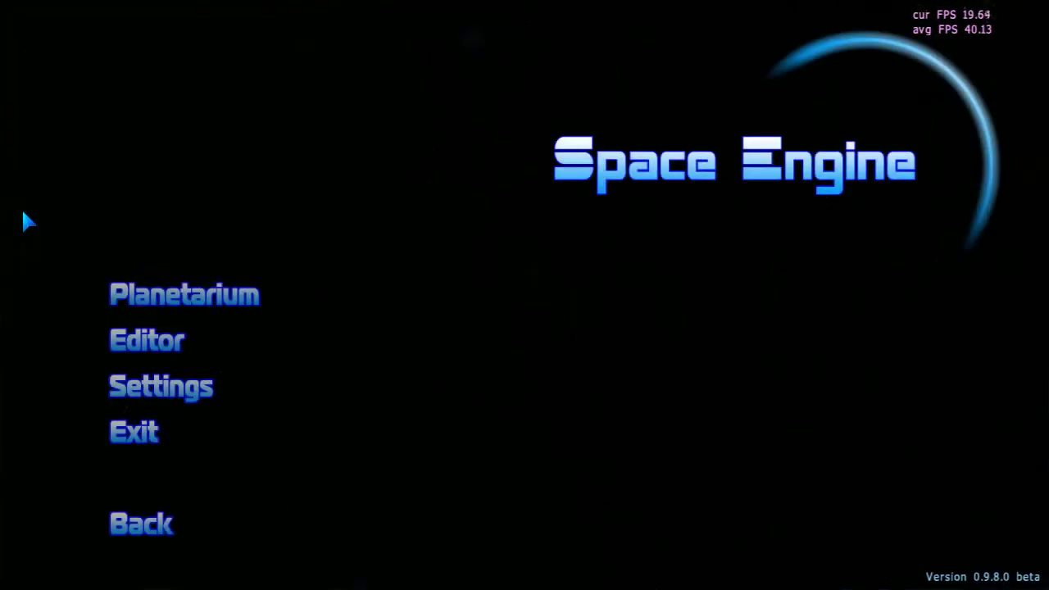
left_click(164, 343)
left_click(196, 295)
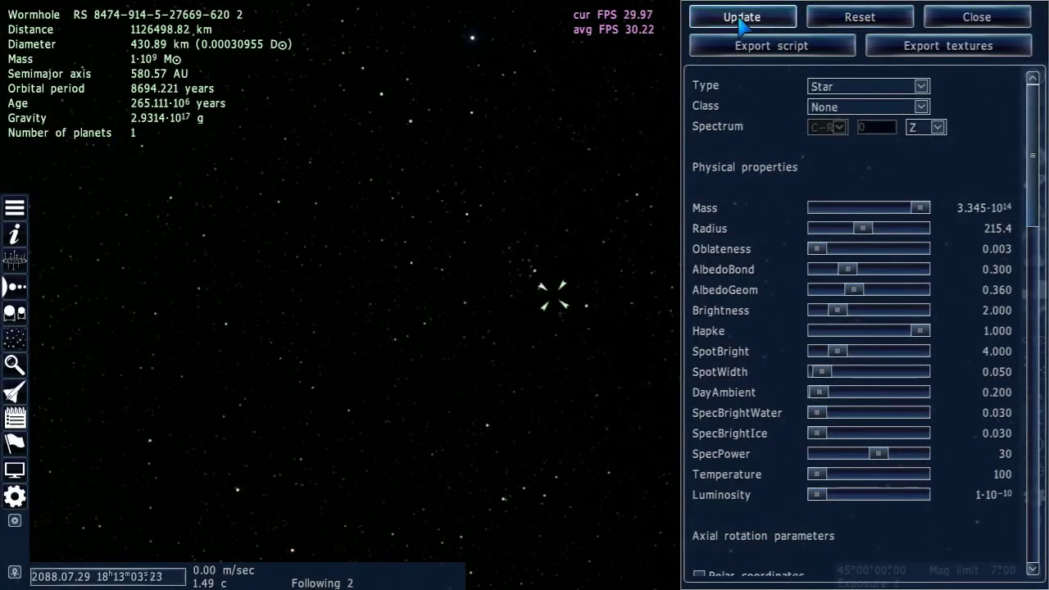
left_click(996, 21)
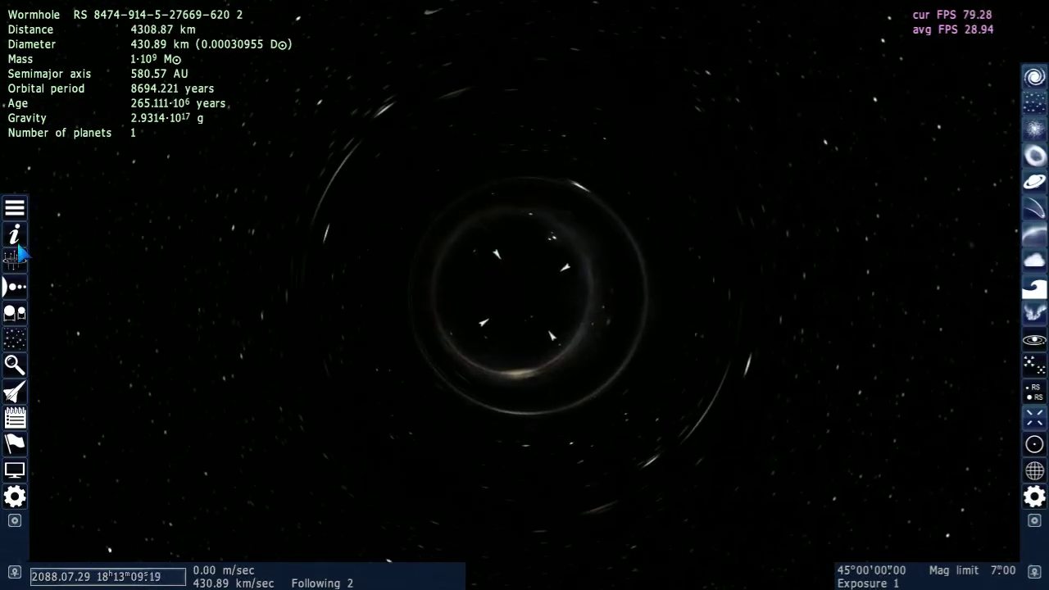
left_click(20, 213)
left_click(156, 343)
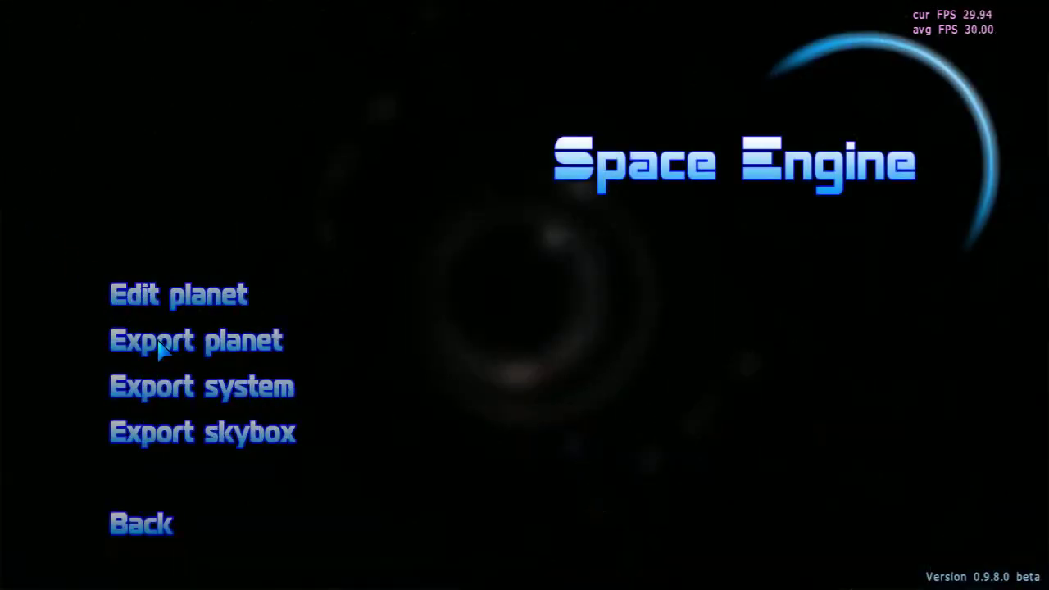
left_click(189, 293)
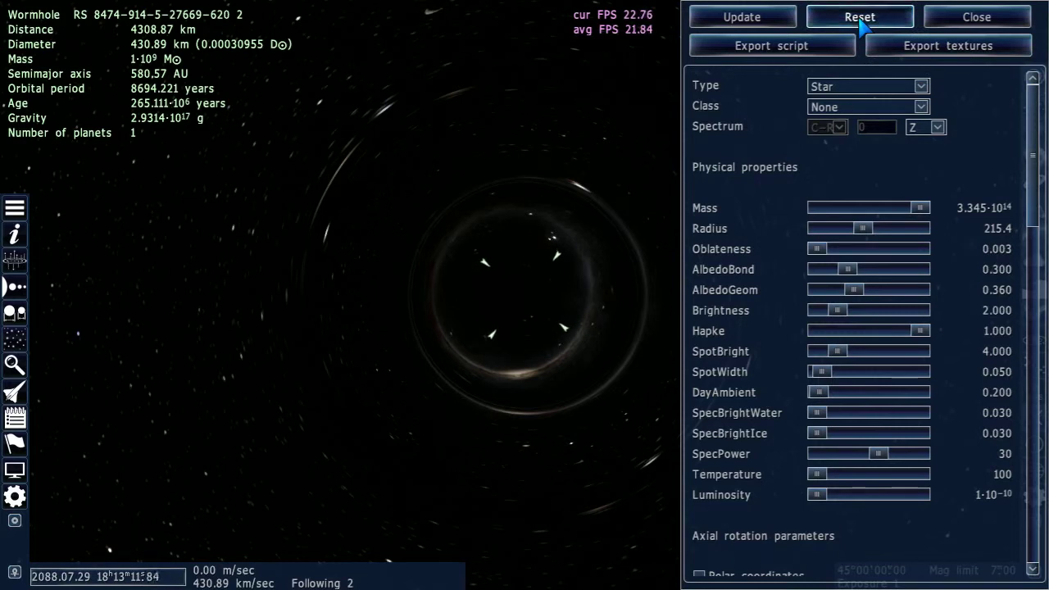
Change the object to an Asteroid-class Planet, then Reset it to a wormhole and close.
left_click(856, 86)
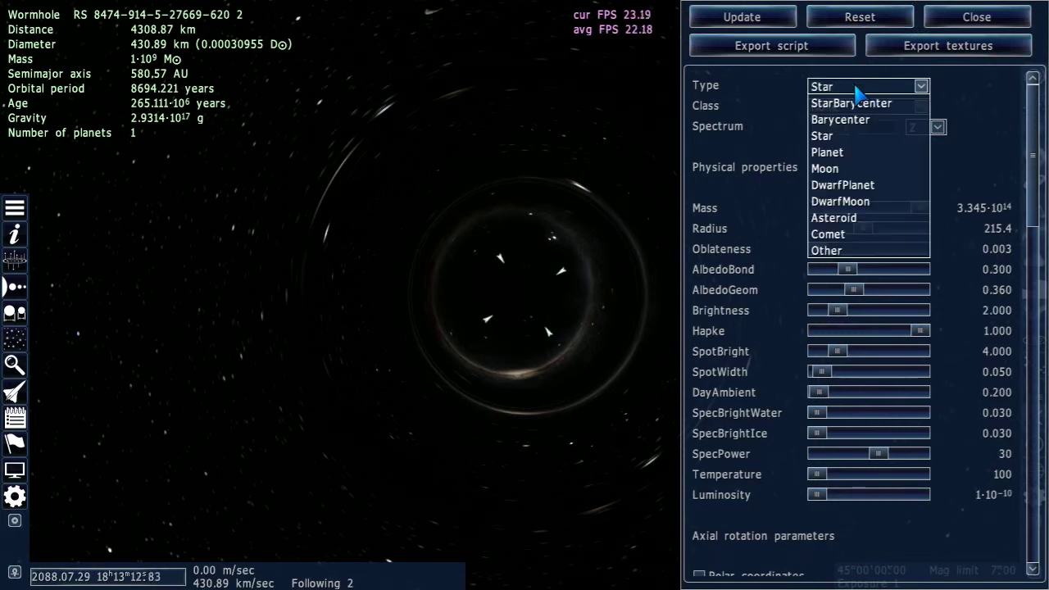
left_click(840, 153)
left_click(886, 106)
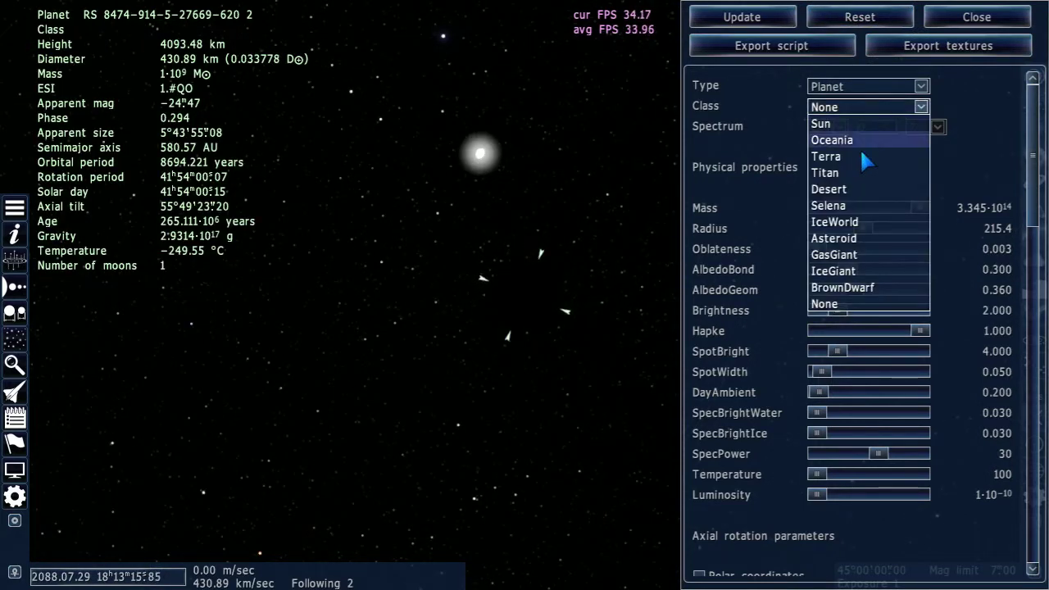
left_click(844, 237)
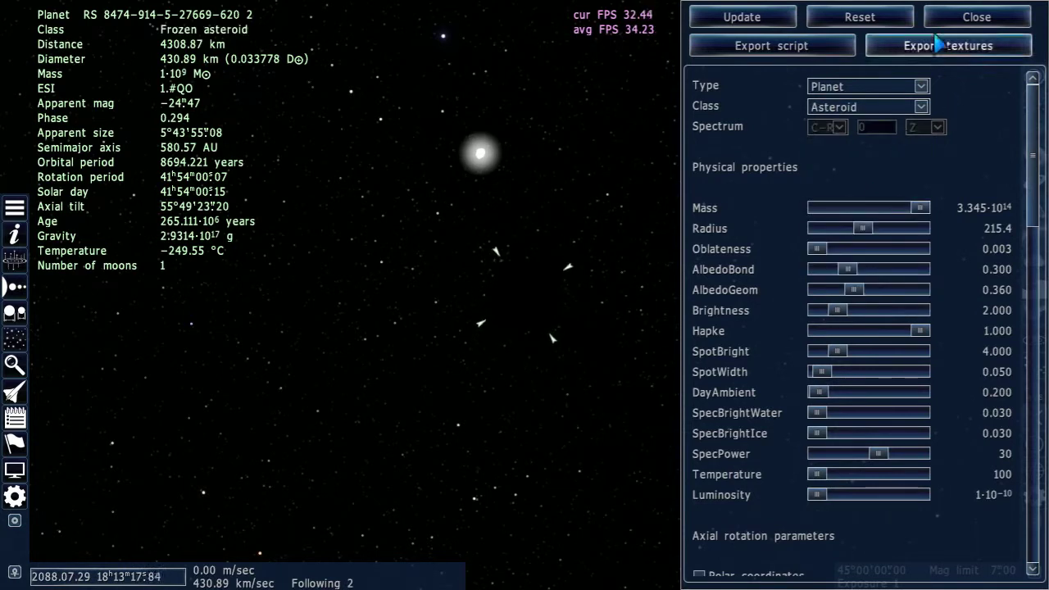
left_click(850, 23)
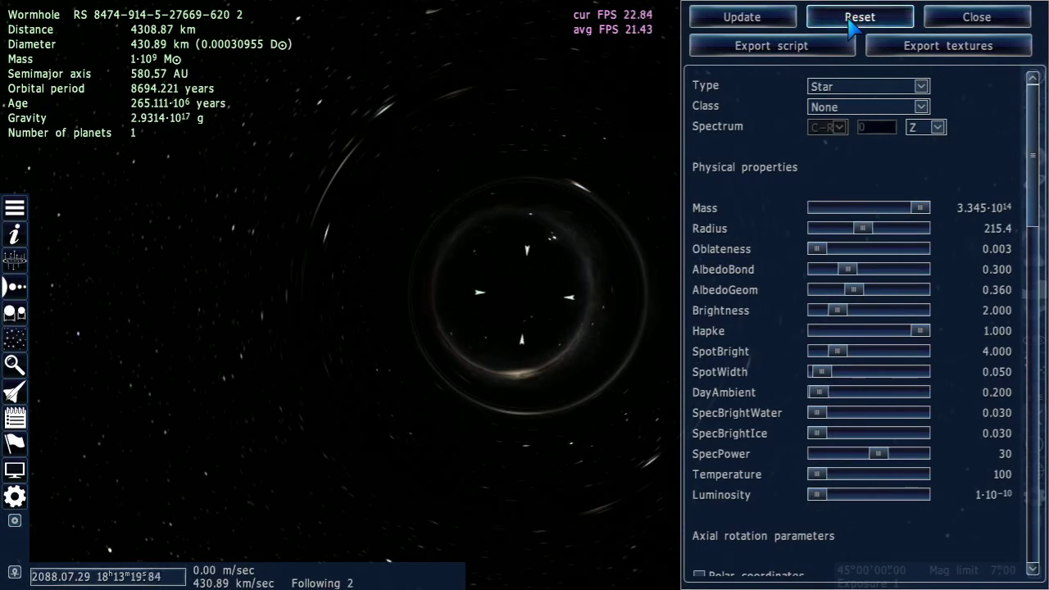
left_click(992, 25)
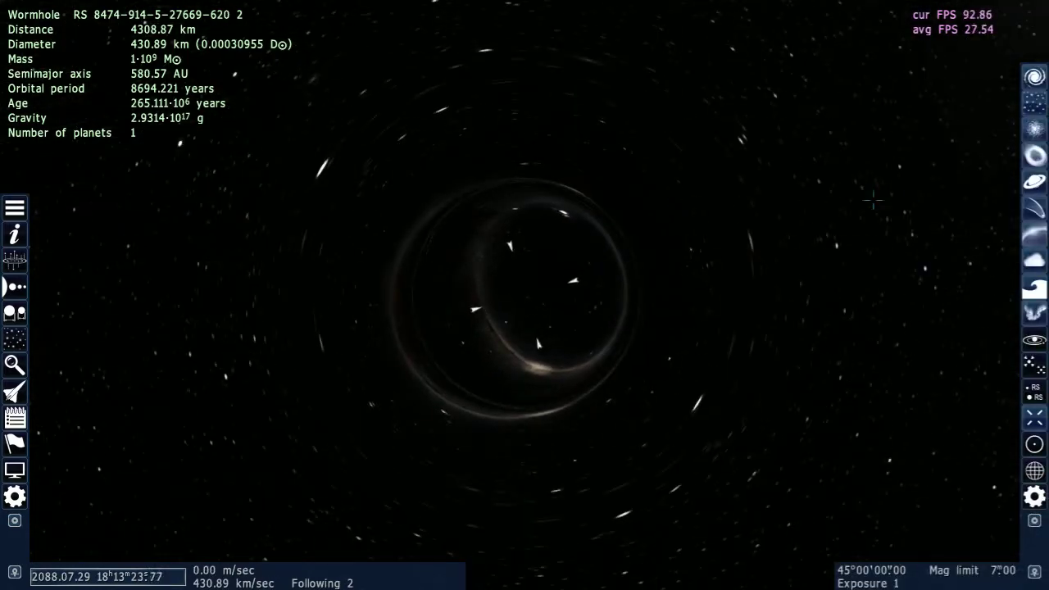